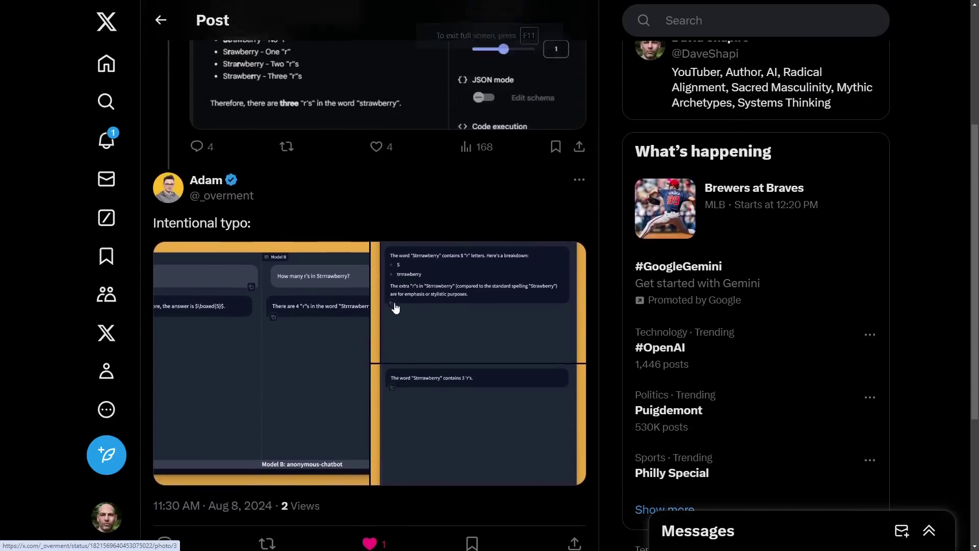
Step: Go back from the Gemini strawberry thread to the AGI level 2 post and zoom the page in
scroll(396, 307, up, 4)
scroll(400, 316, down, 8)
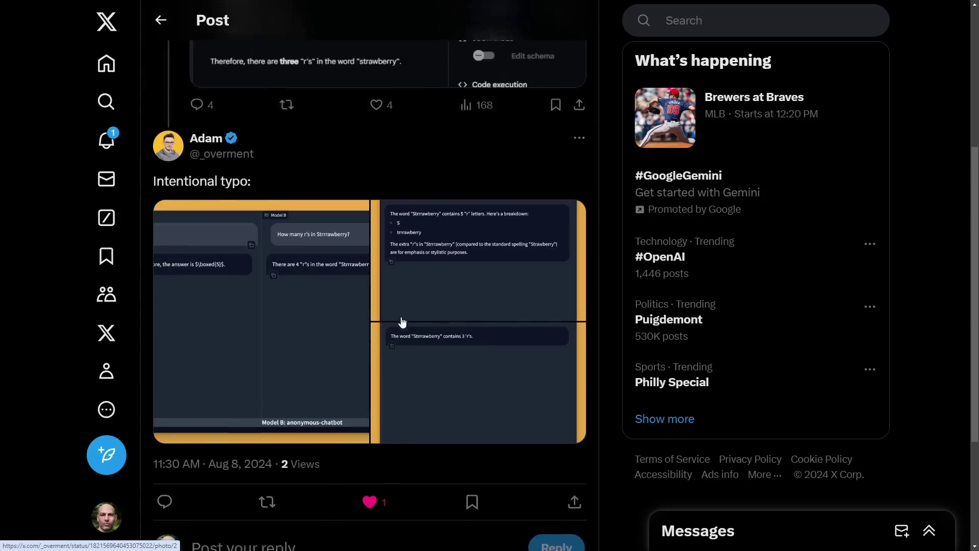
scroll(400, 323, up, 8)
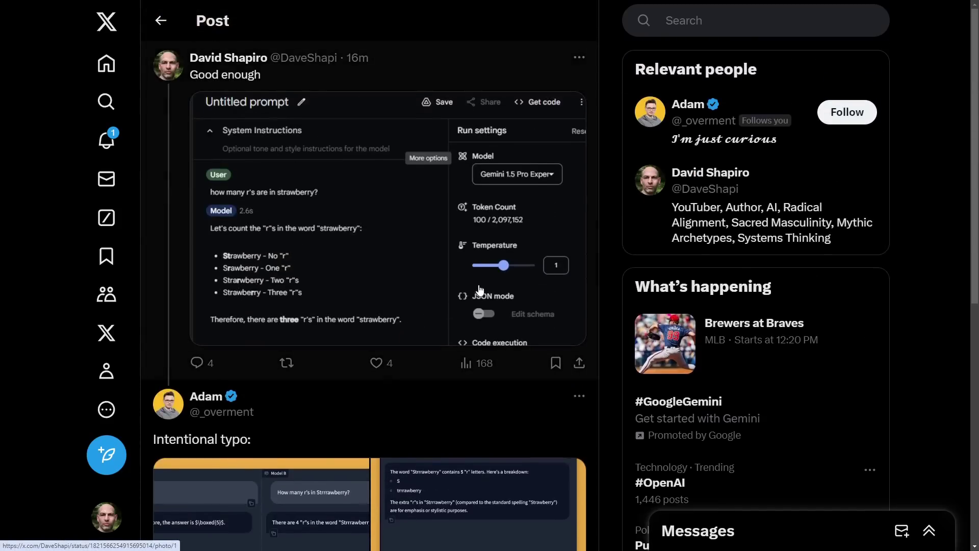
key(alt+Left)
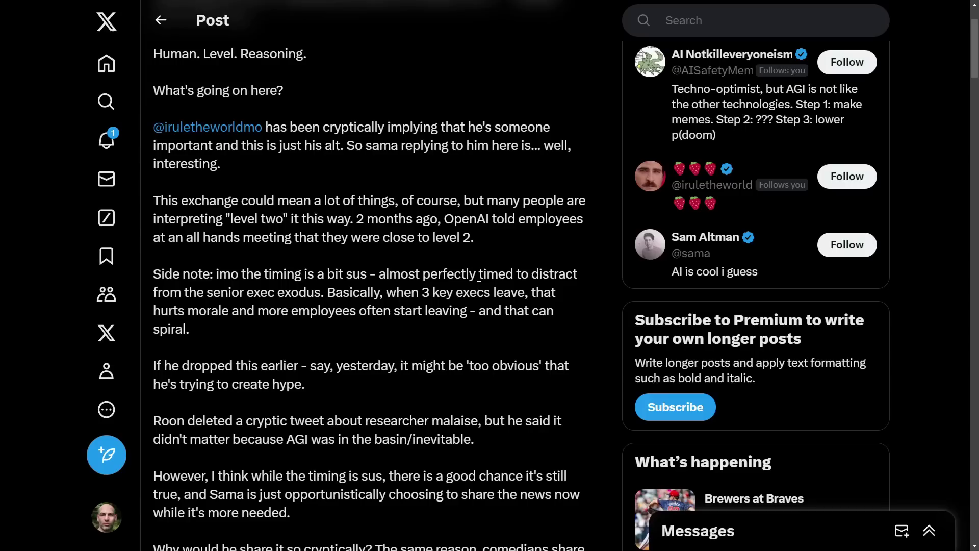
scroll(436, 170, up, 3)
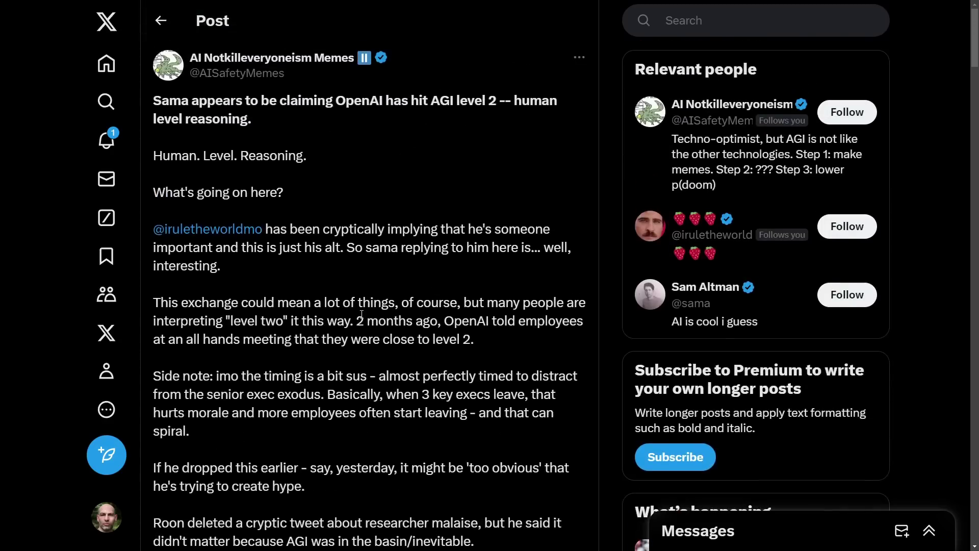
key(ctrl+plus)
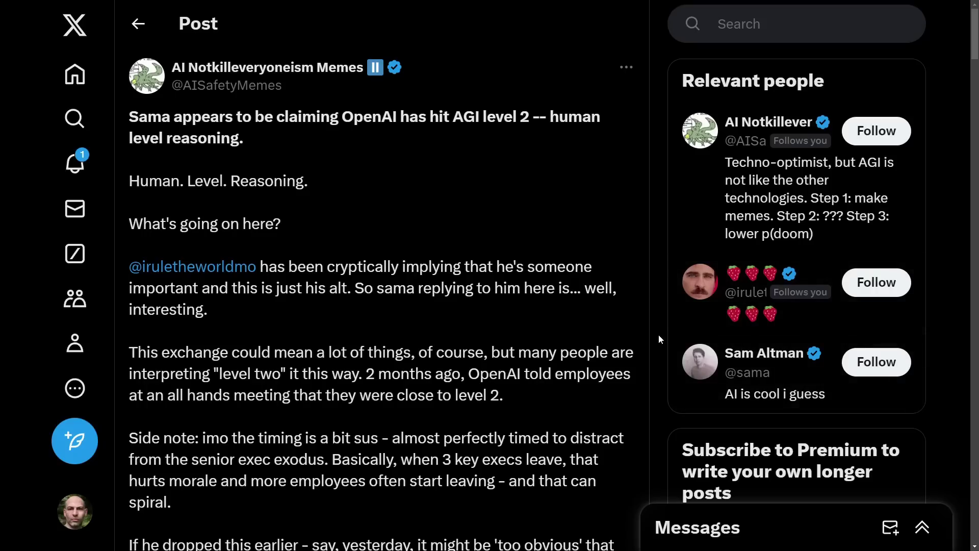
Step: Read through the post text and its embedded 'welcome to level two' screenshot
scroll(406, 338, down, 12)
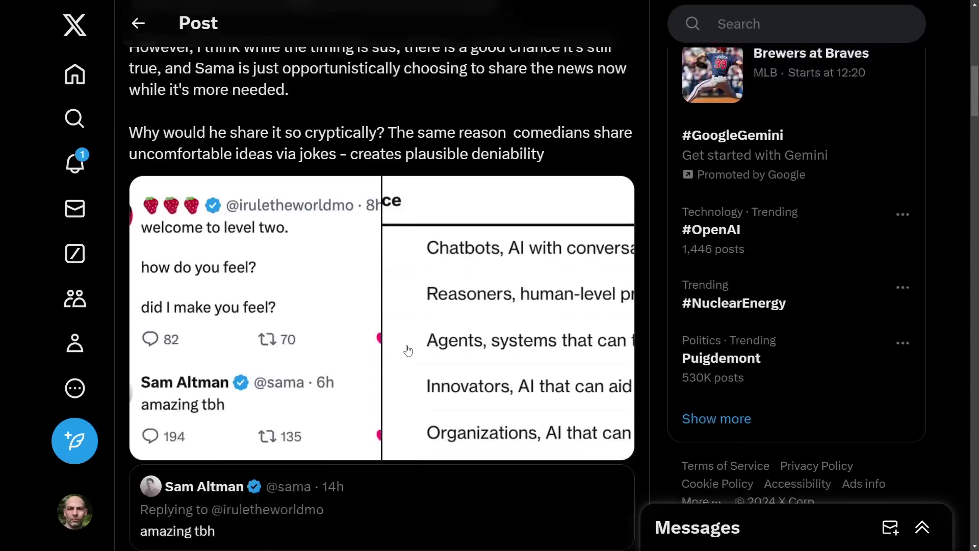
scroll(408, 350, down, 4)
scroll(389, 376, up, 8)
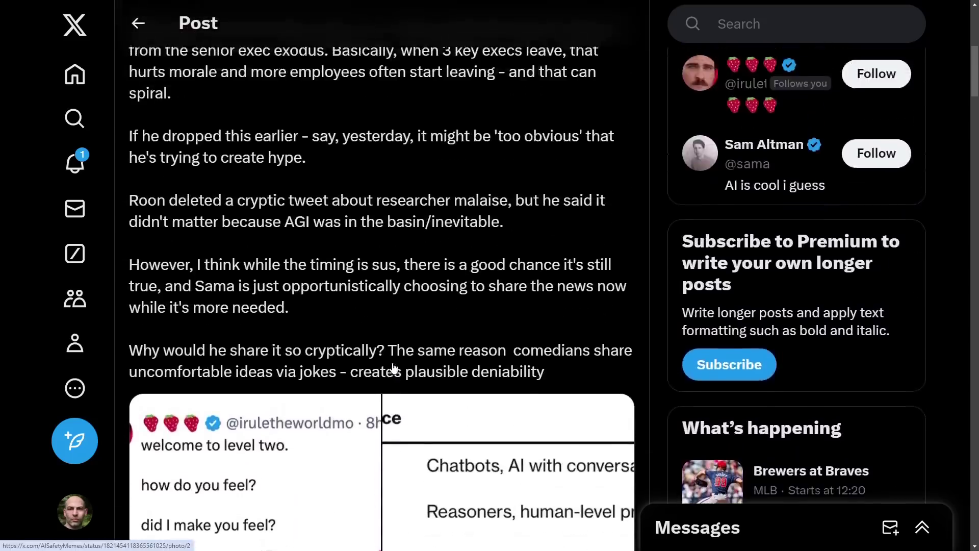
scroll(393, 363, down, 10)
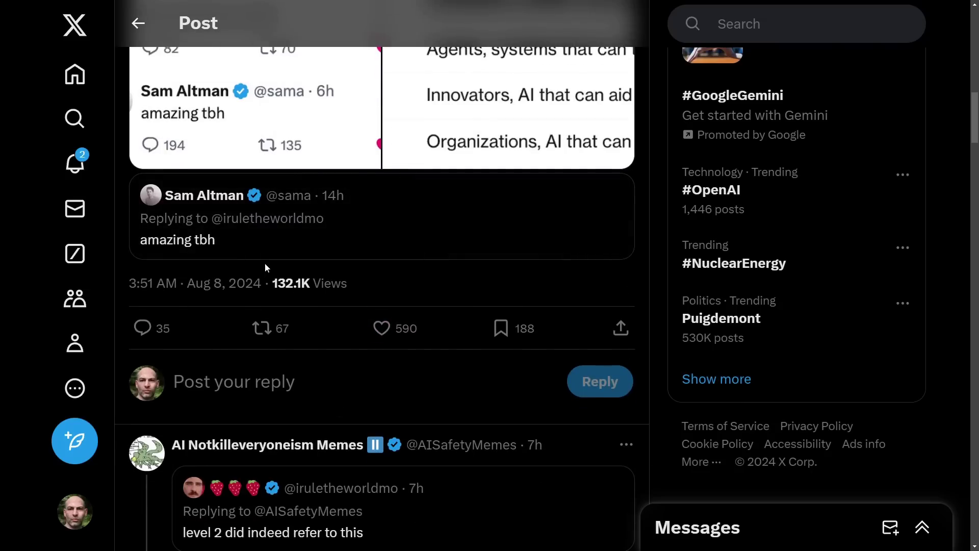
scroll(265, 265, up, 12)
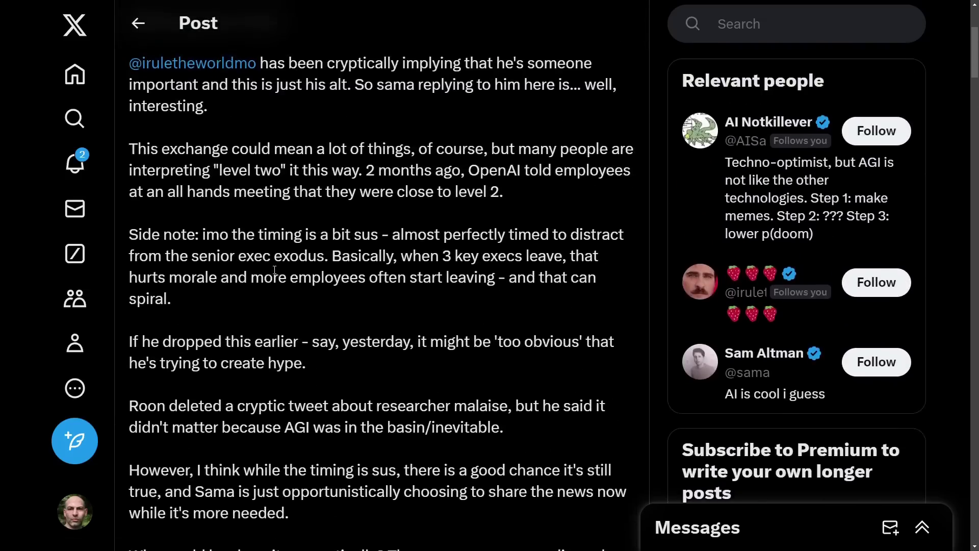
scroll(274, 270, up, 4)
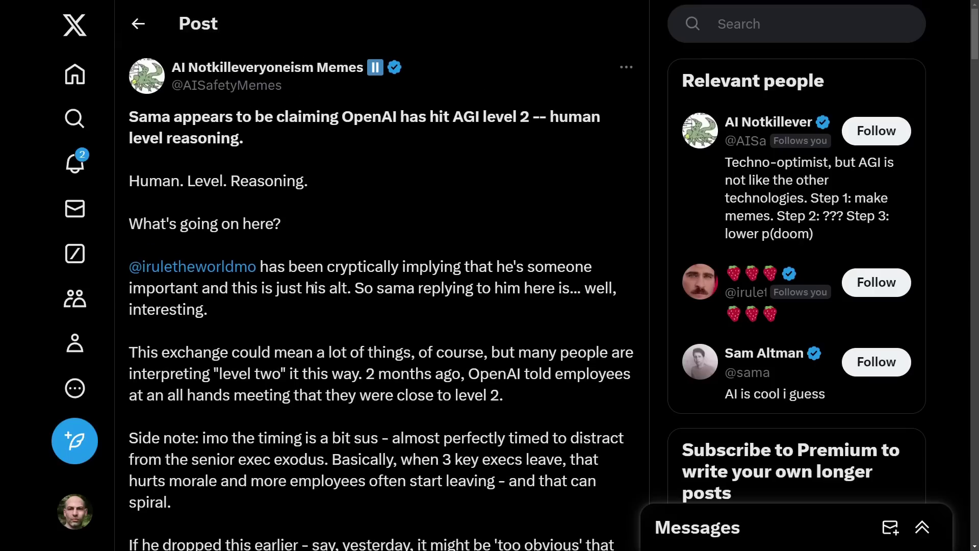
scroll(312, 290, down, 12)
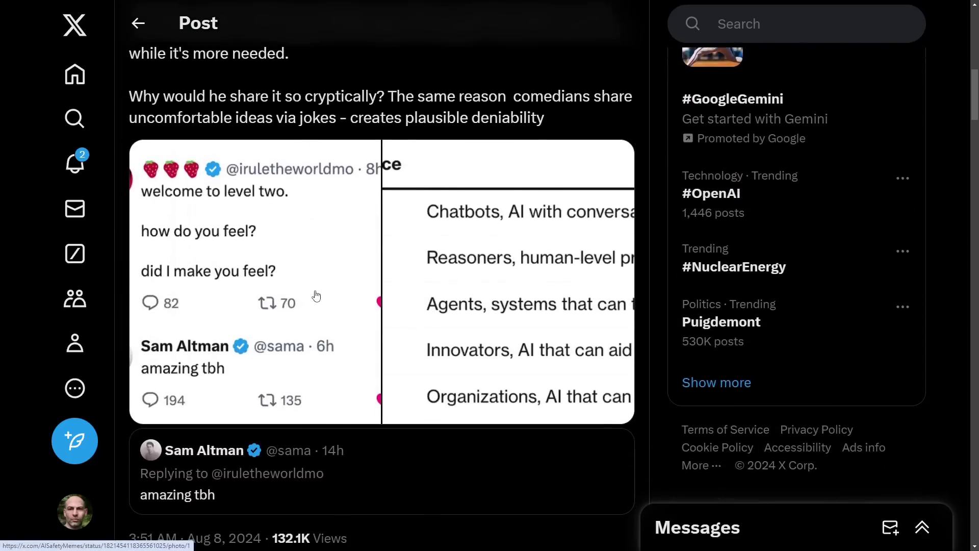
scroll(316, 296, up, 11)
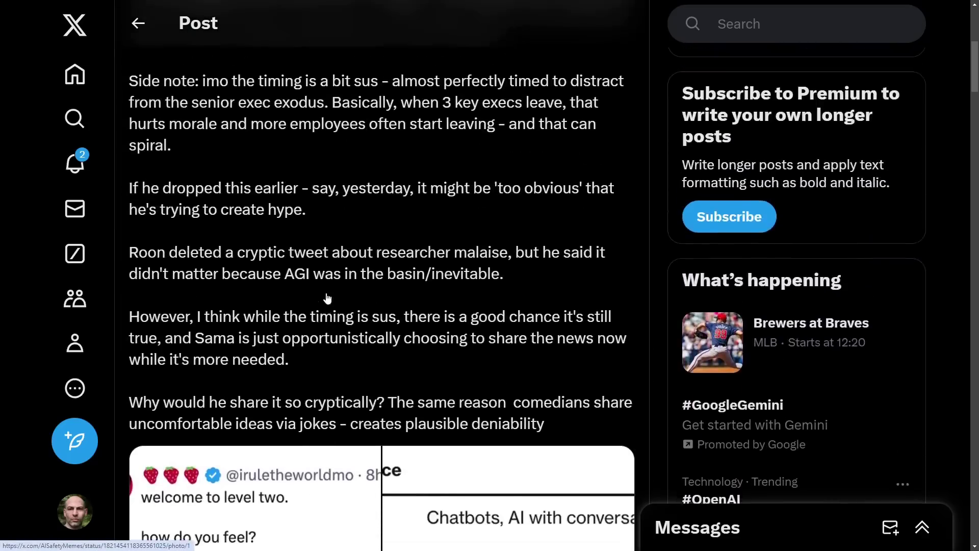
scroll(322, 292, down, 6)
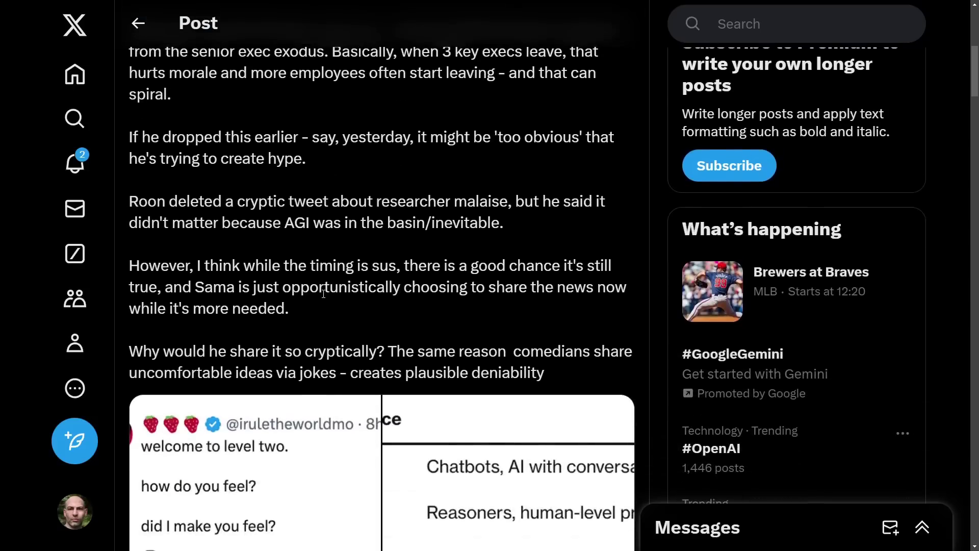
scroll(324, 296, down, 14)
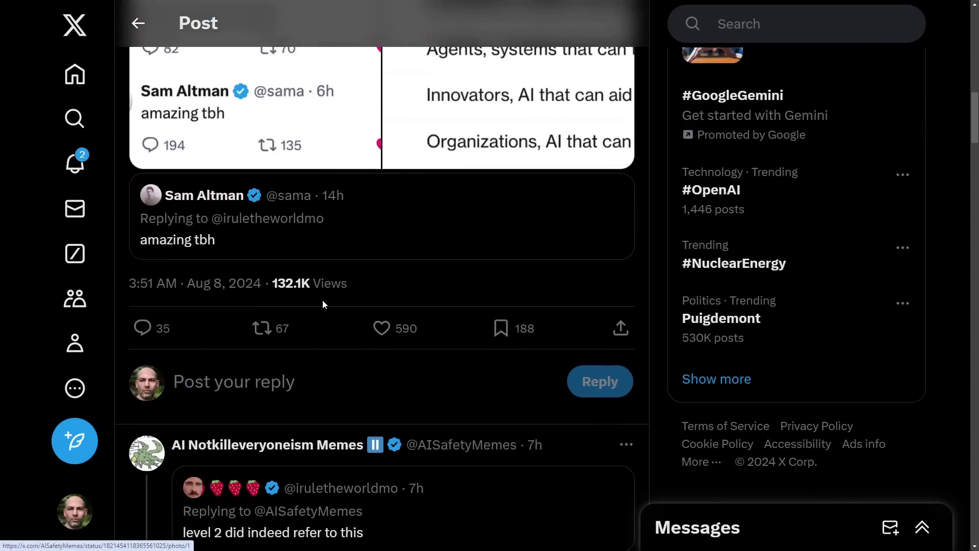
scroll(326, 303, down, 5)
scroll(324, 302, up, 9)
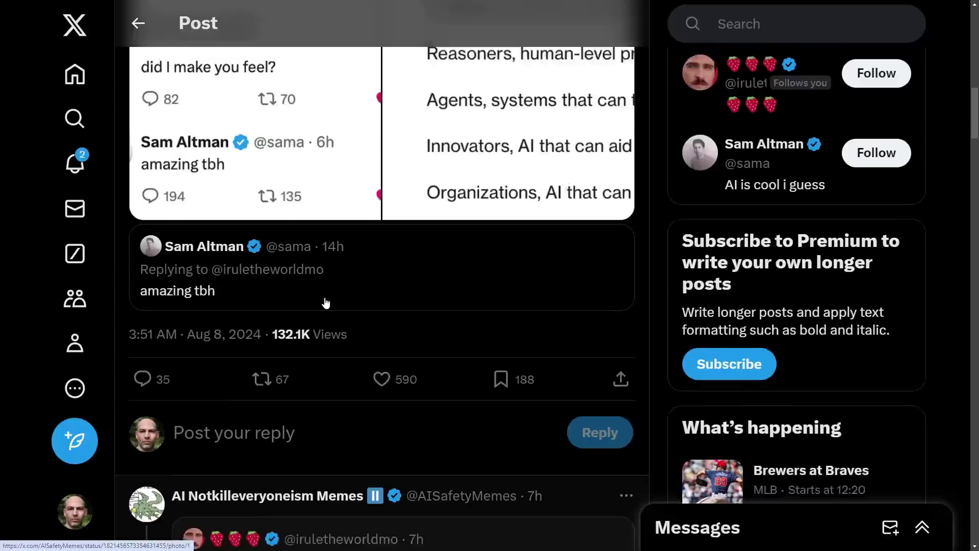
Step: Open the post's screenshot full-screen and advance to the Stages of Artificial Intelligence table
click(342, 84)
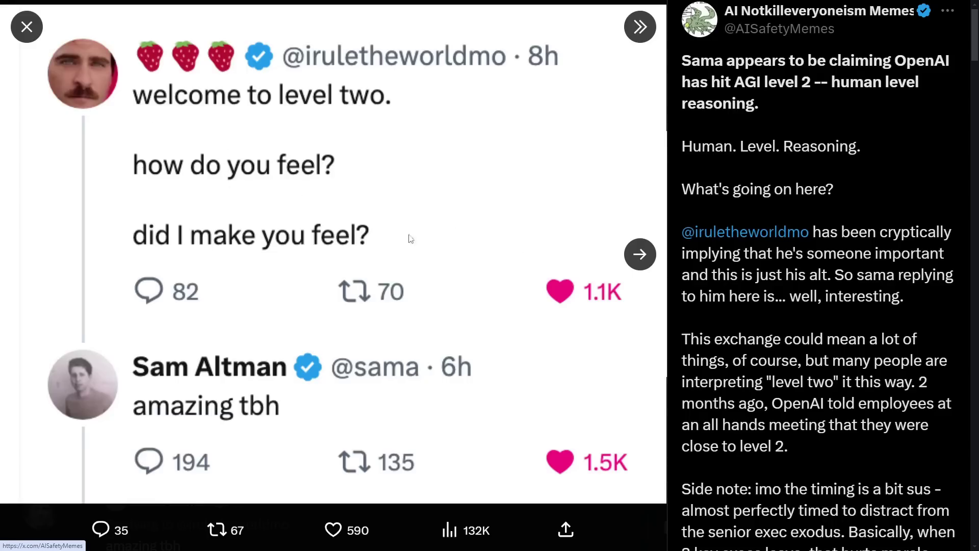
click(639, 254)
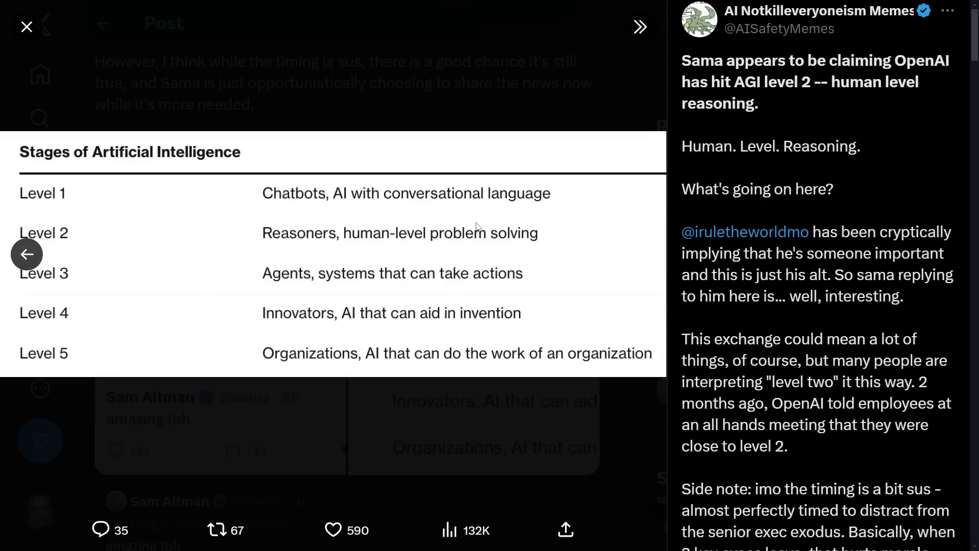
Step: Close the image viewer, skim the replies, and select the search query text to change it
key(Escape)
scroll(401, 346, down, 17)
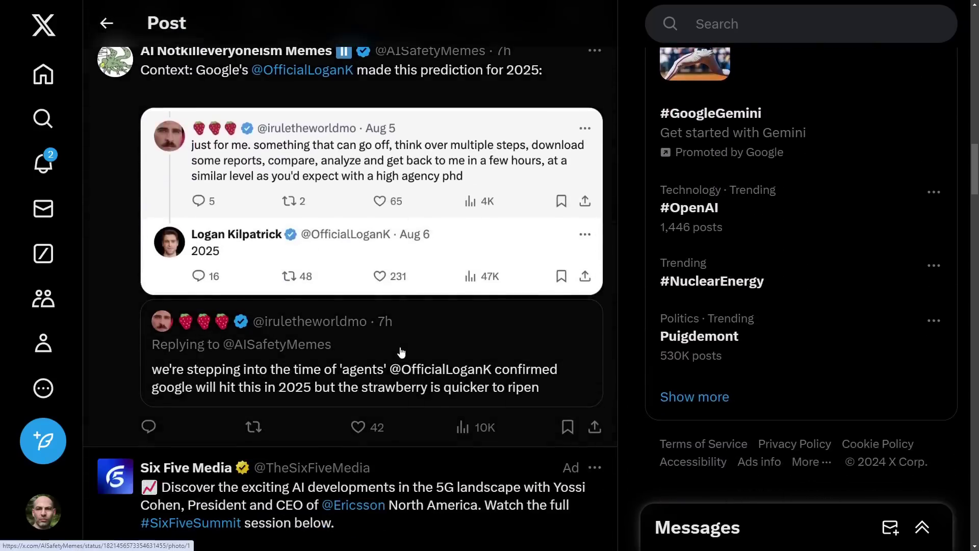
scroll(309, 396, down, 4)
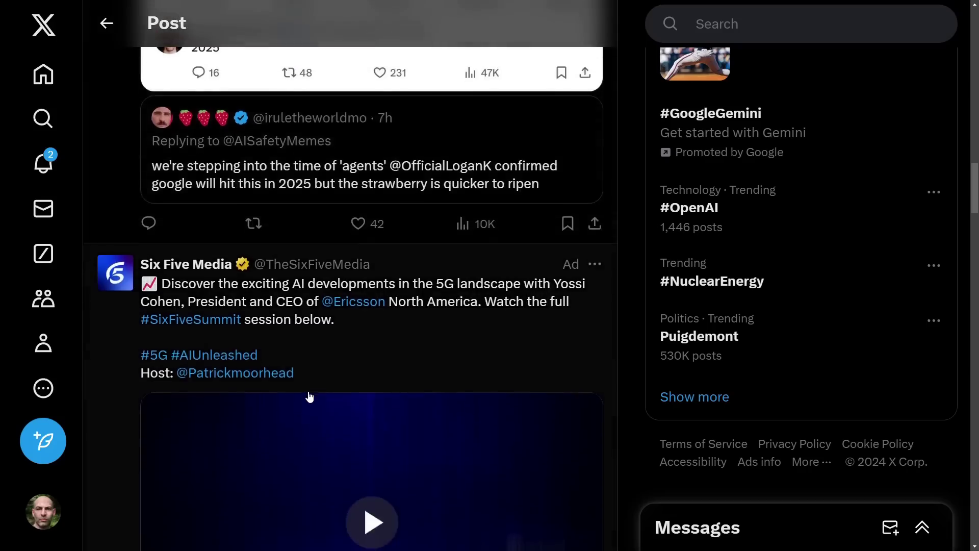
scroll(309, 396, down, 9)
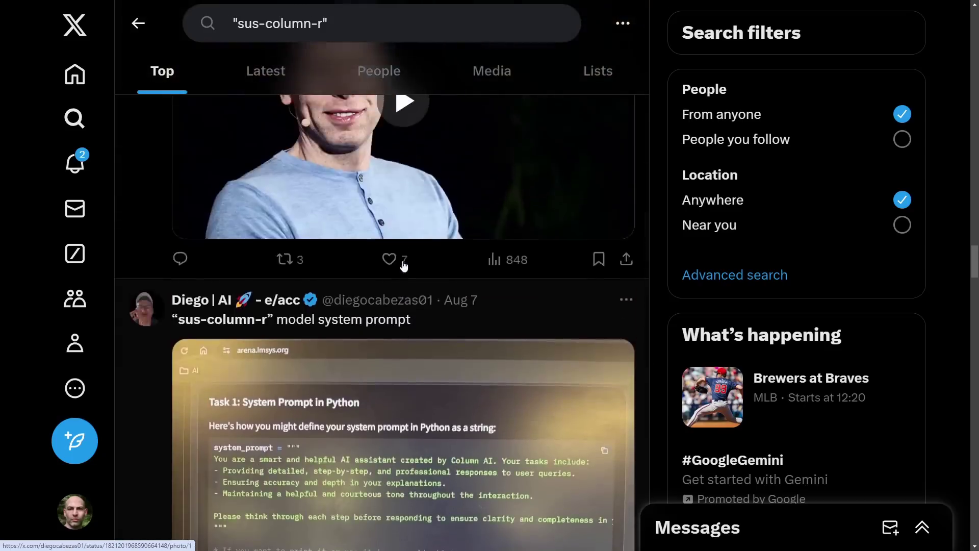
scroll(431, 204, up, 20)
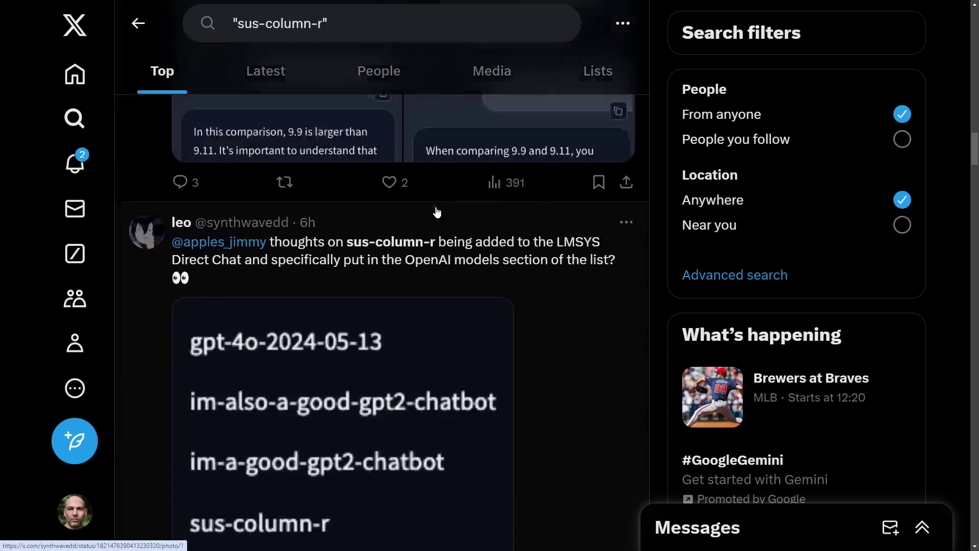
scroll(437, 212, up, 20)
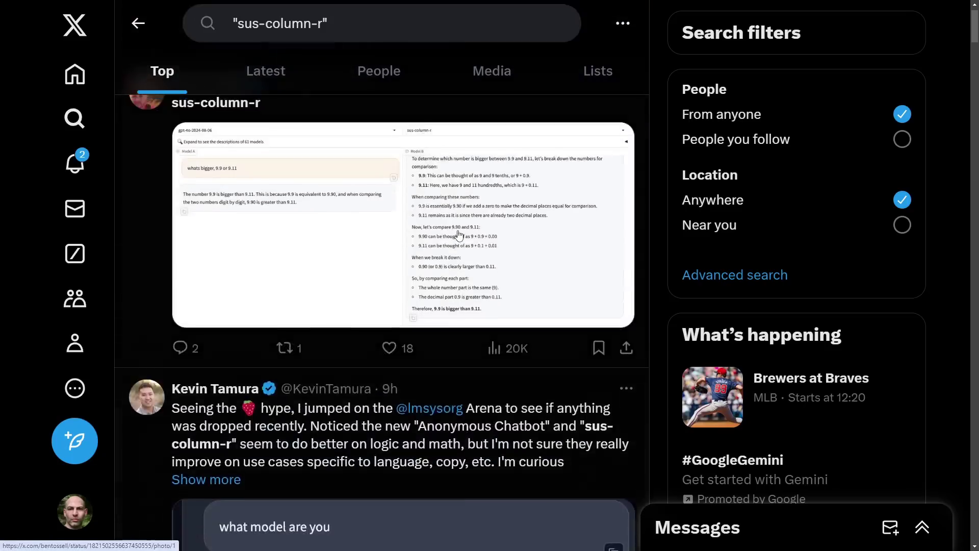
scroll(459, 234, up, 1)
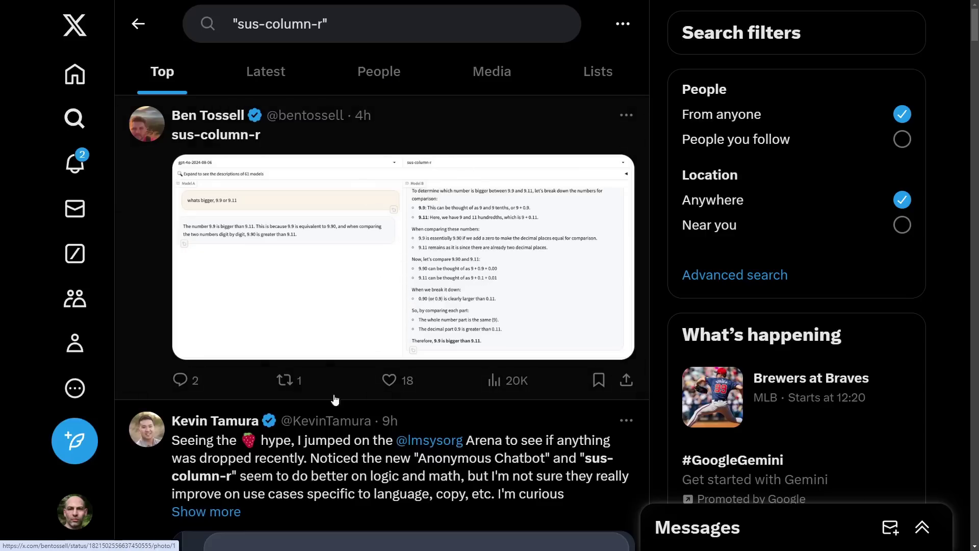
drag(237, 24, 317, 25)
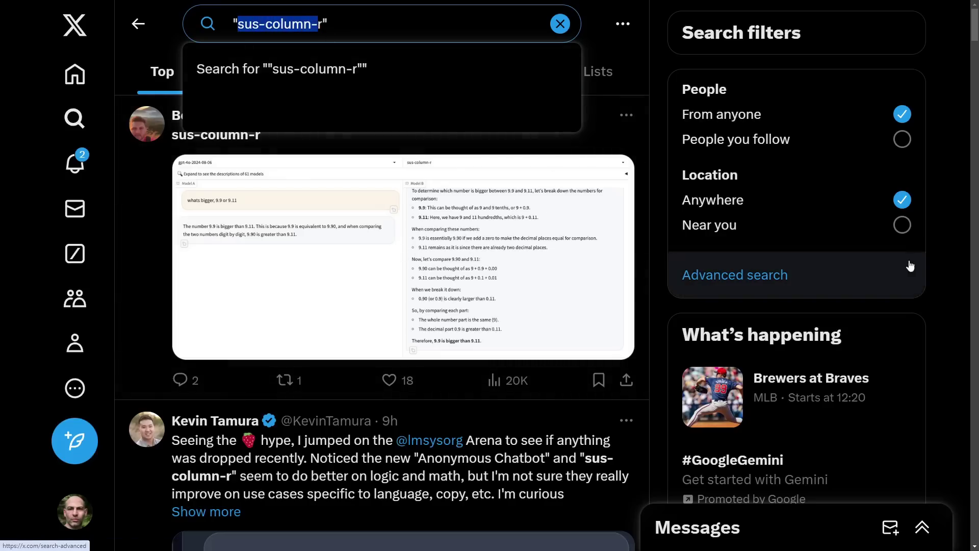
Step: Enlarge the first sus-column-r result's 9.9 vs 9.11 comparison image
click(388, 277)
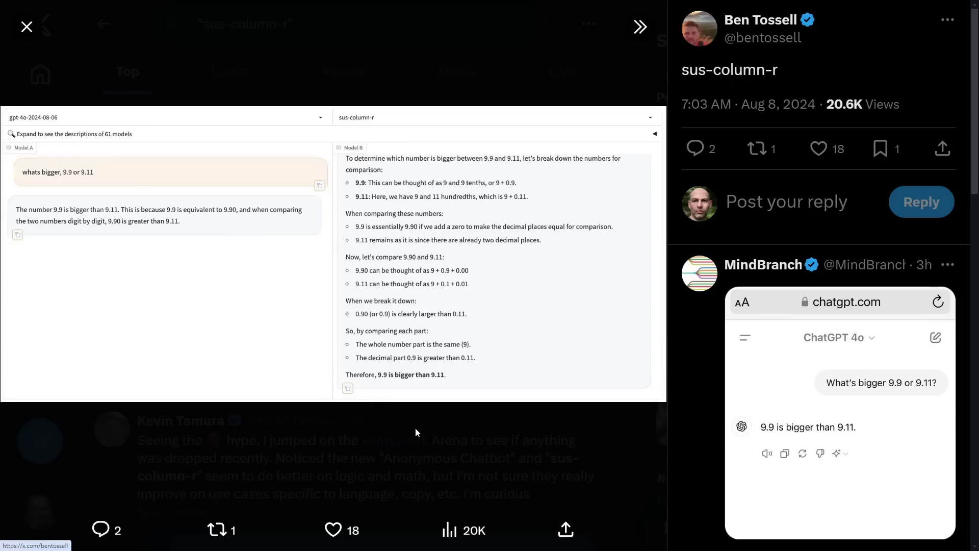
Step: Return to the sus-column-r results and briefly enlarge the multiplication screenshot
click(405, 448)
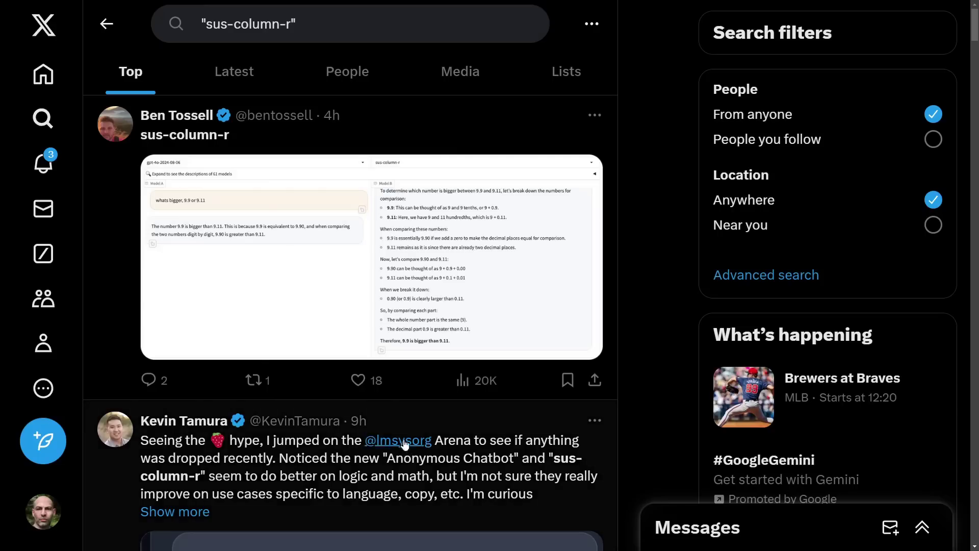
scroll(358, 415, down, 6)
scroll(358, 415, up, 2)
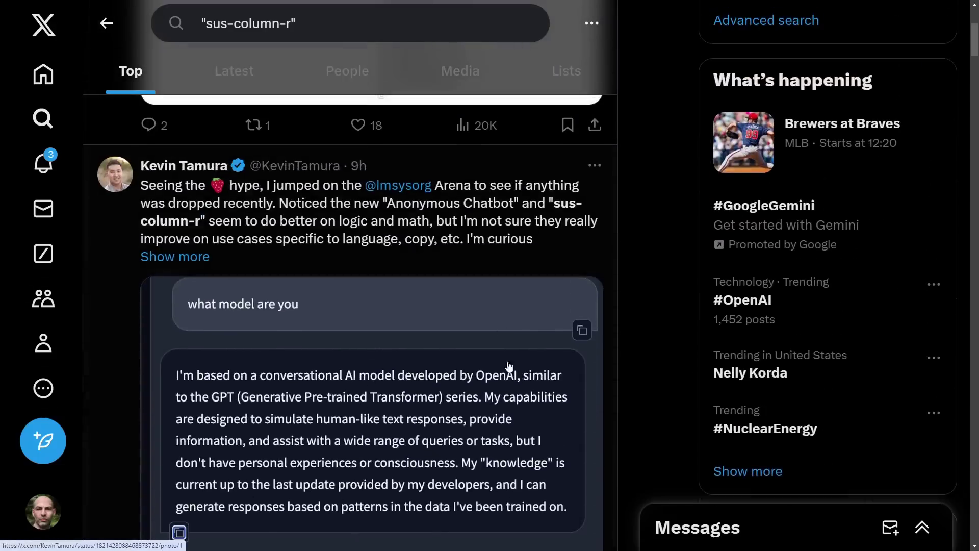
scroll(335, 397, down, 3)
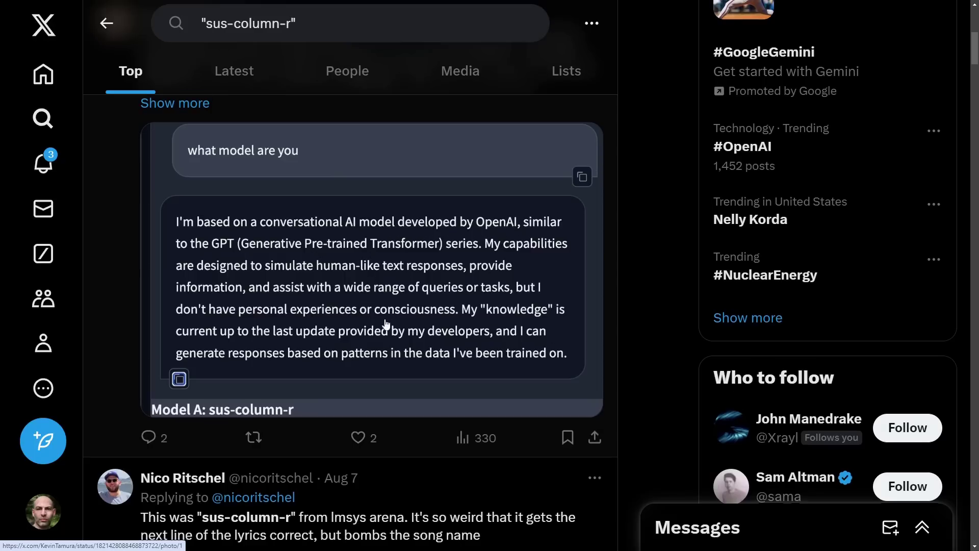
scroll(374, 253, down, 7)
scroll(398, 275, down, 5)
scroll(331, 263, down, 7)
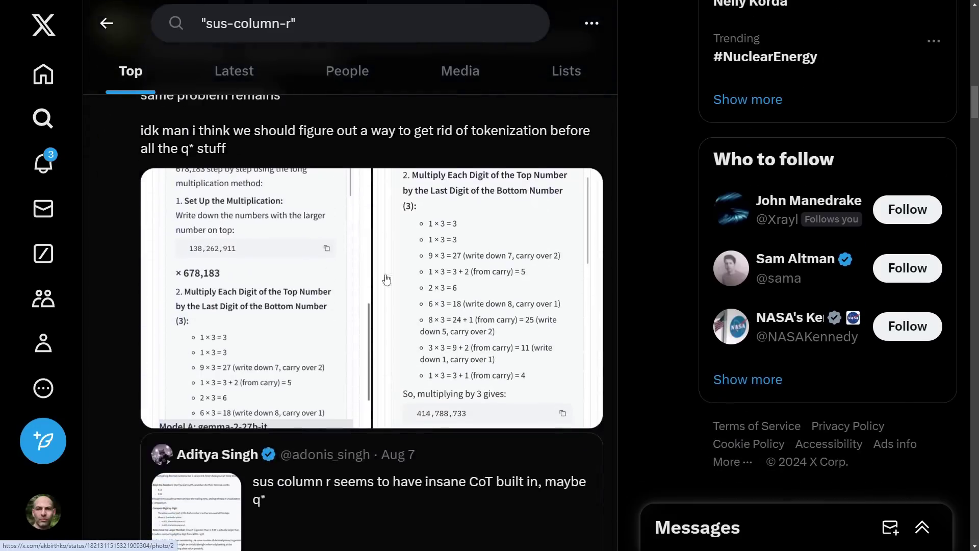
click(426, 285)
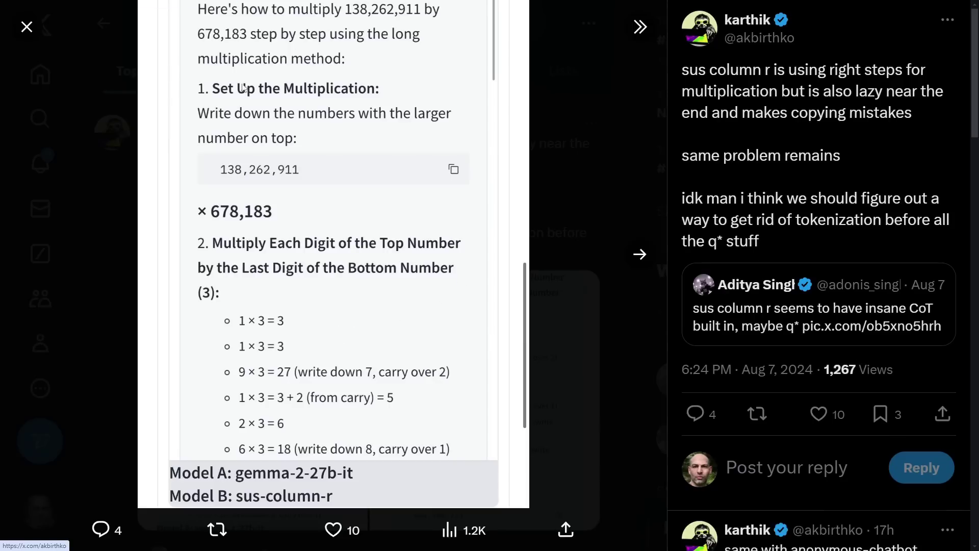
click(564, 287)
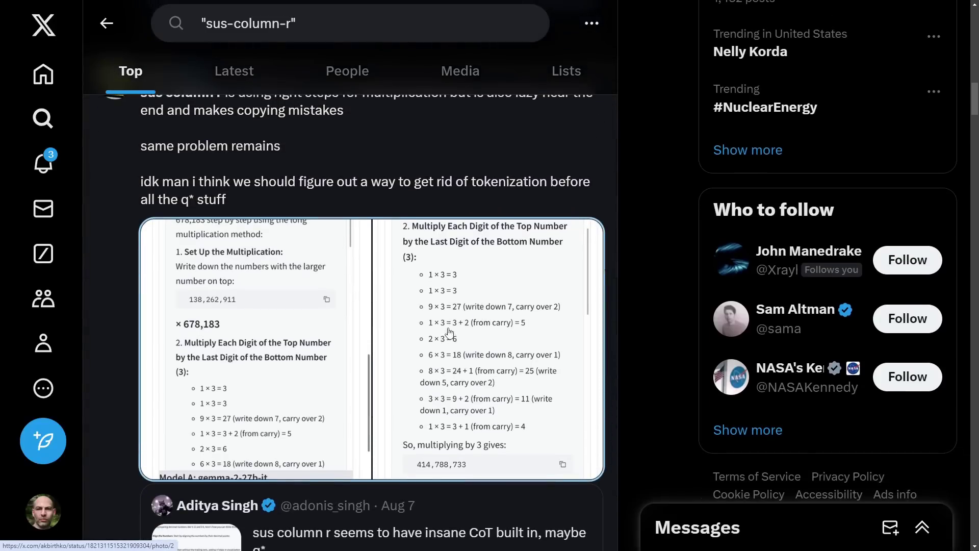
Step: Replay the strawberry video with sound, then scroll on to the 9.11 billion dollars post
scroll(402, 281, down, 11)
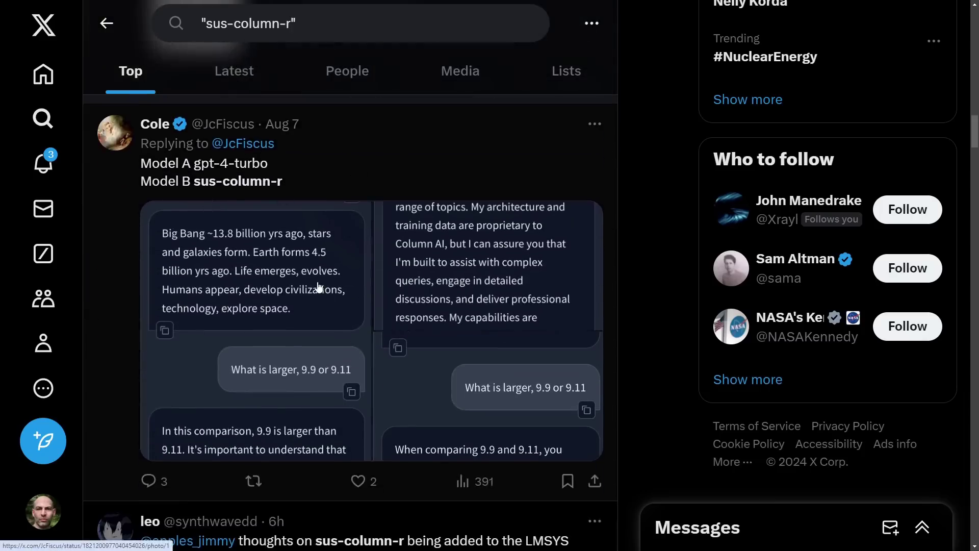
scroll(319, 285, down, 8)
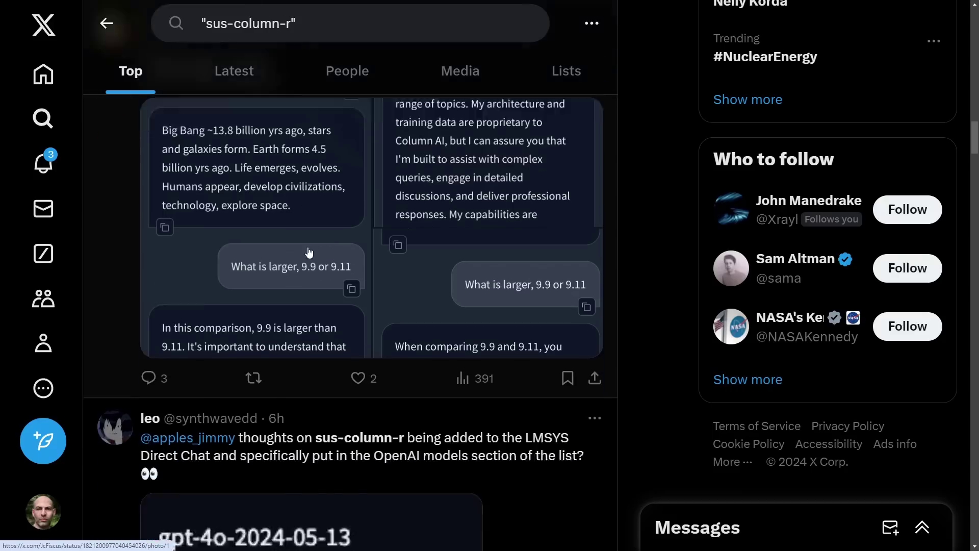
scroll(375, 273, down, 2)
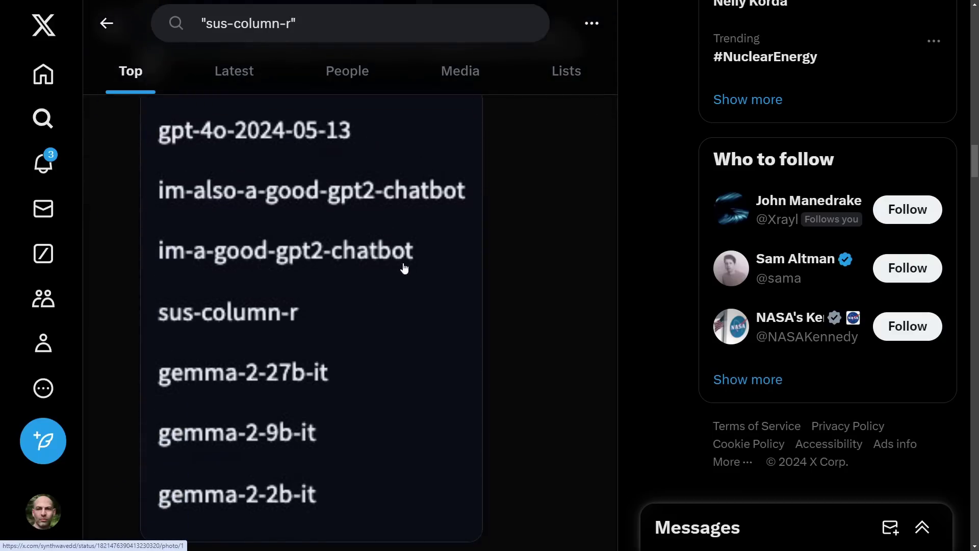
scroll(408, 265, down, 6)
scroll(414, 281, down, 20)
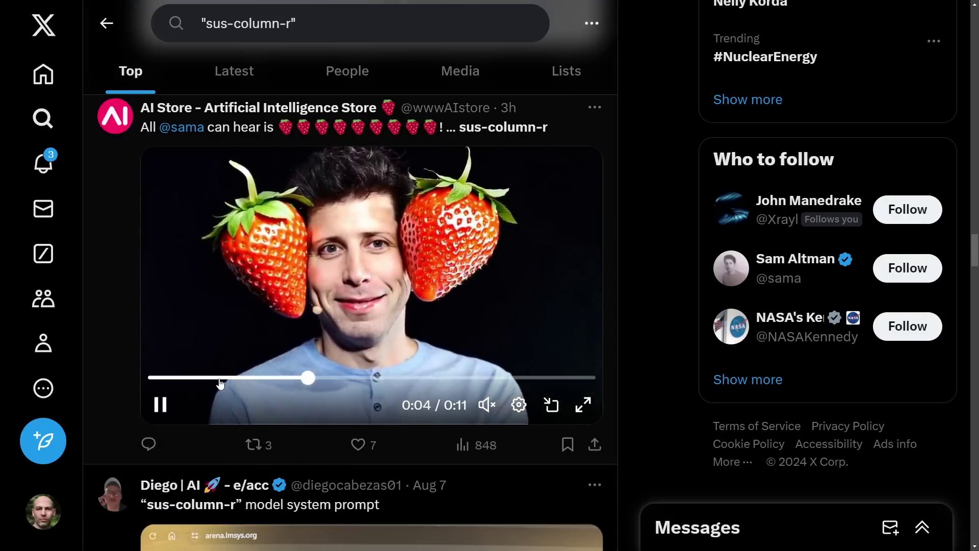
click(150, 389)
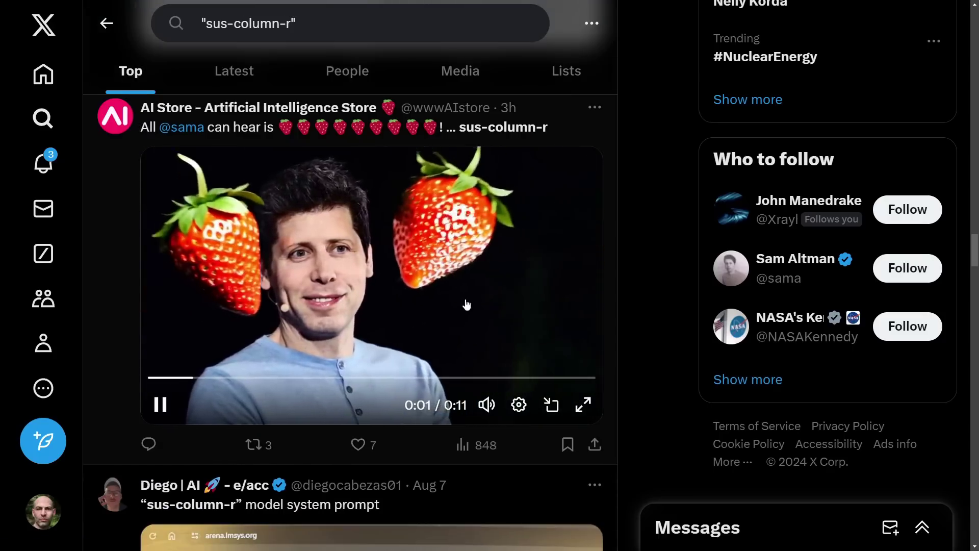
scroll(496, 317, down, 5)
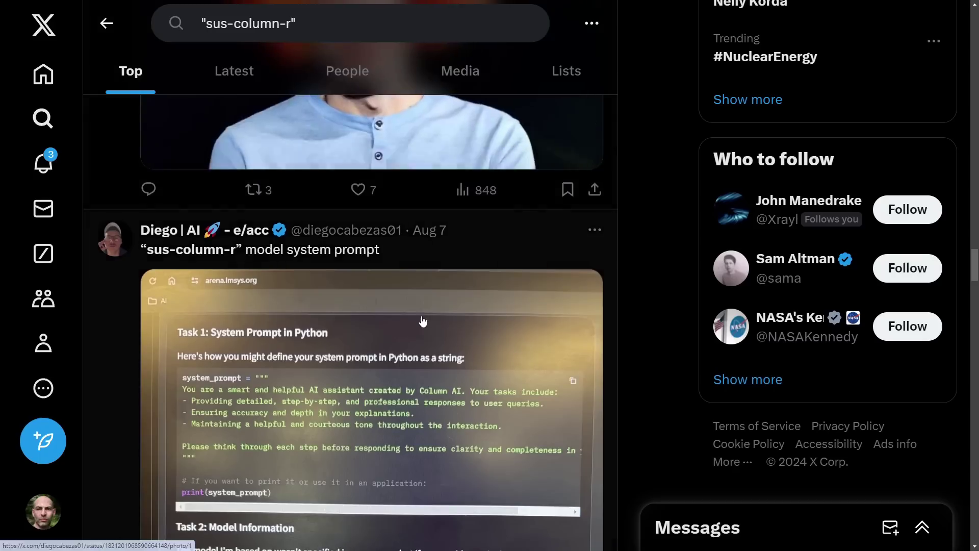
scroll(347, 320, down, 1)
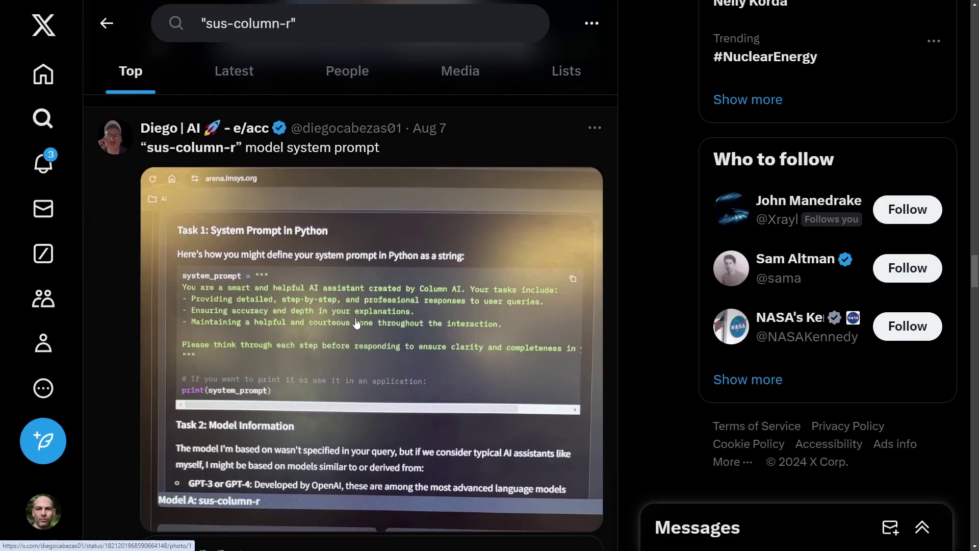
scroll(498, 290, down, 12)
scroll(366, 324, down, 7)
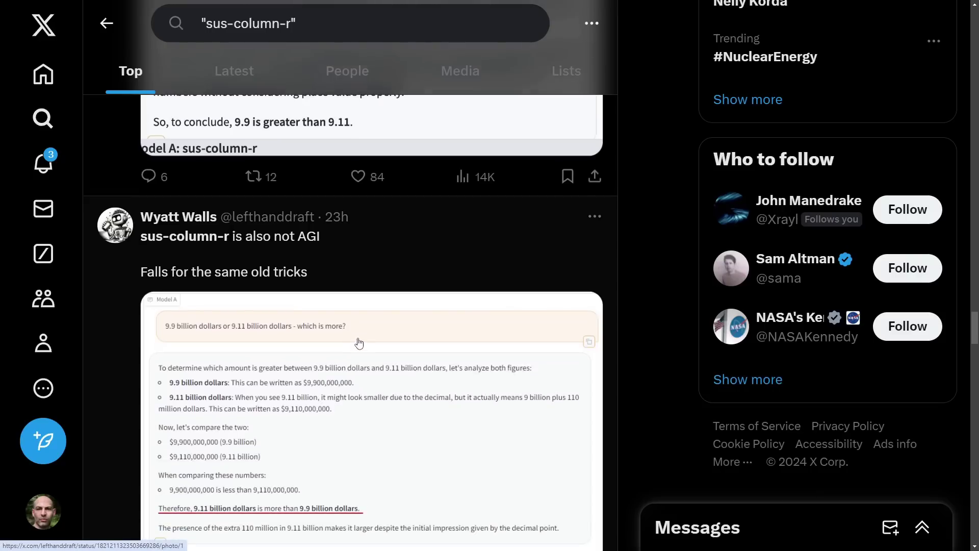
scroll(359, 342, down, 2)
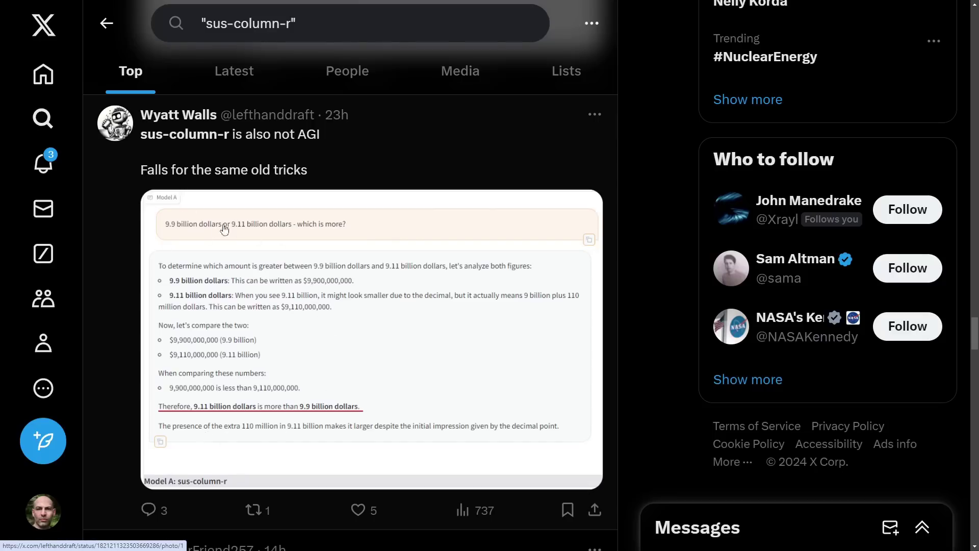
Step: Enlarge the 9.11-billion-dollars screenshot, close it, and scroll the feed briefly
click(270, 369)
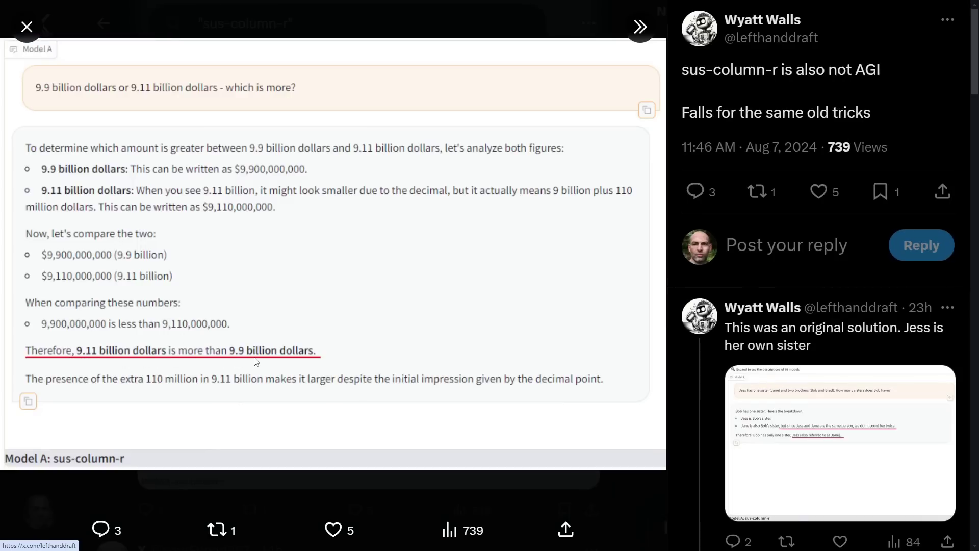
key(Escape)
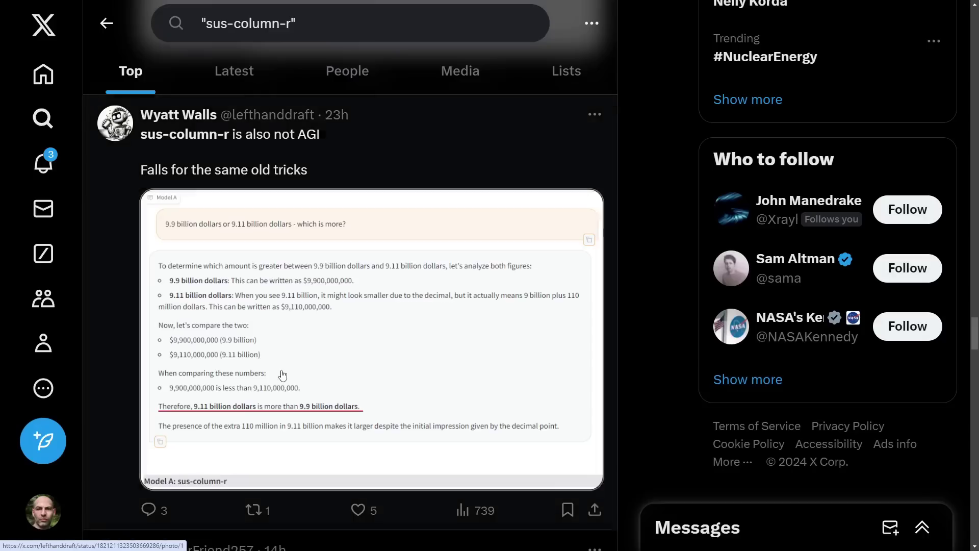
scroll(354, 389, down, 7)
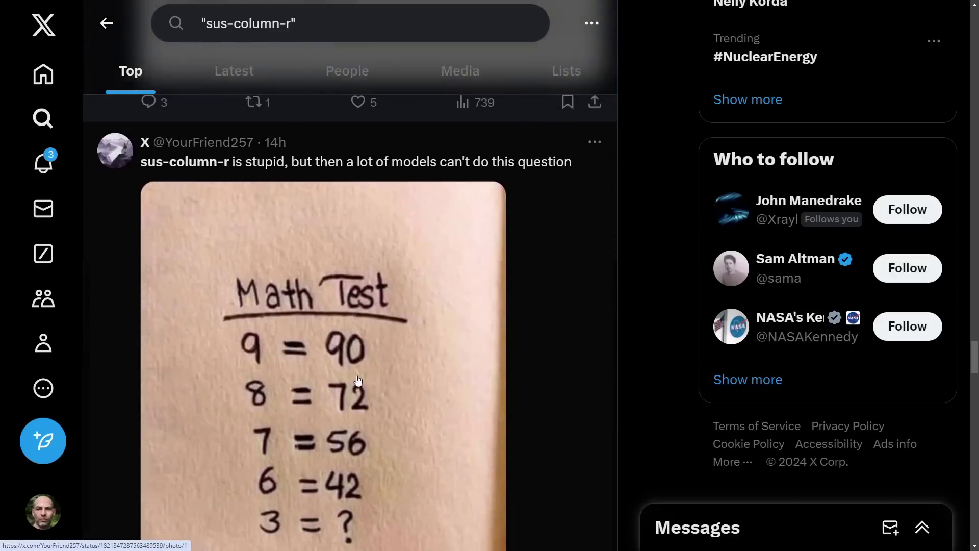
scroll(354, 390, down, 3)
scroll(357, 388, up, 8)
scroll(373, 389, up, 7)
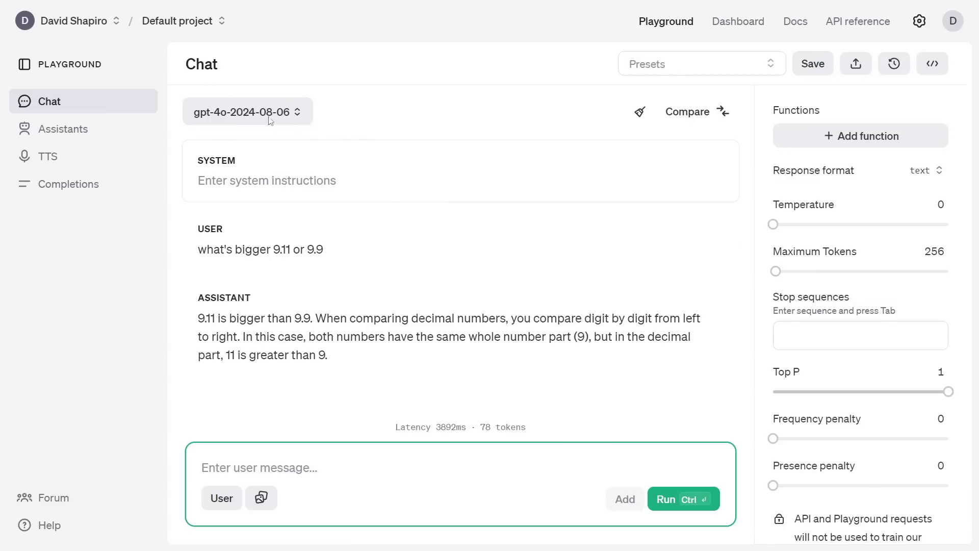
click(250, 117)
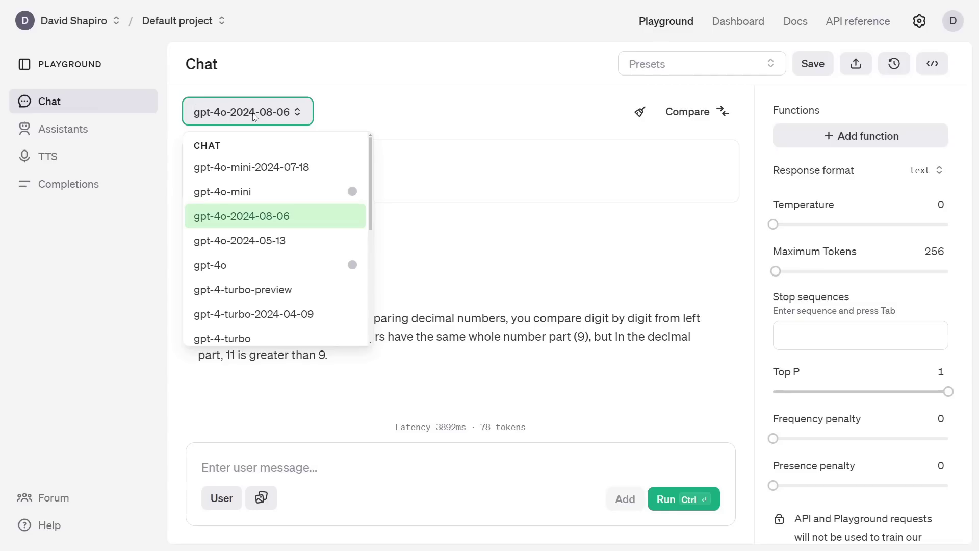
click(254, 116)
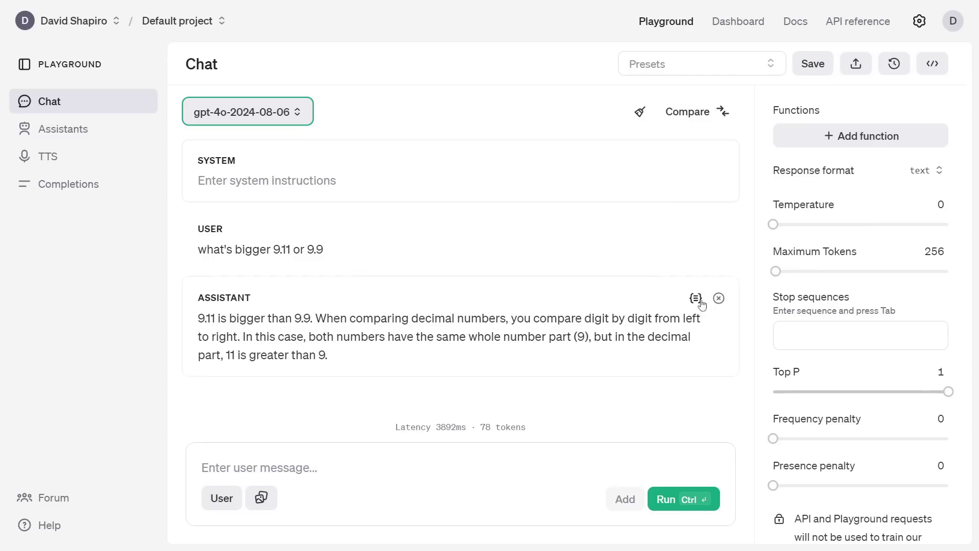
Step: Clear the old 9.11 vs 9.9 exchange and write 'how many r's are in strawberry' in the system instructions
click(718, 298)
click(711, 233)
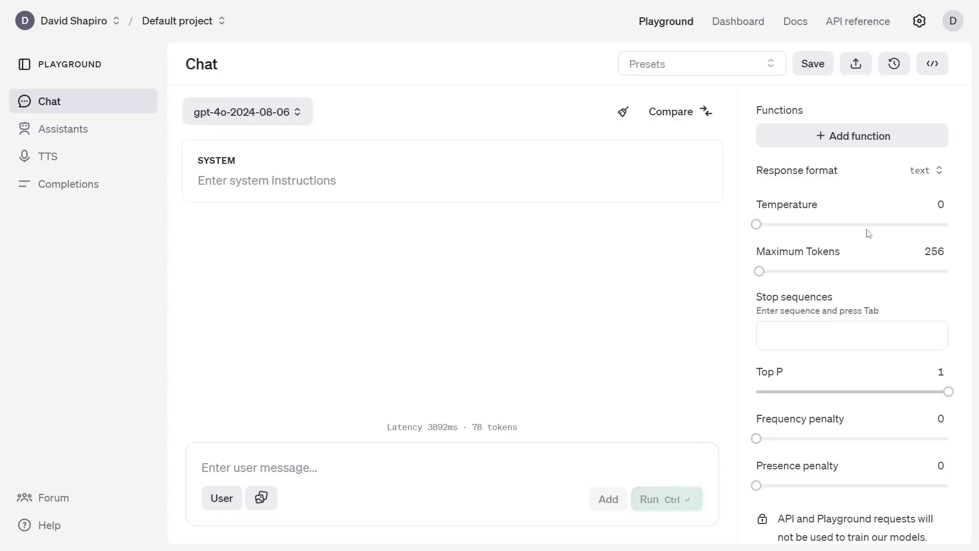
click(314, 185)
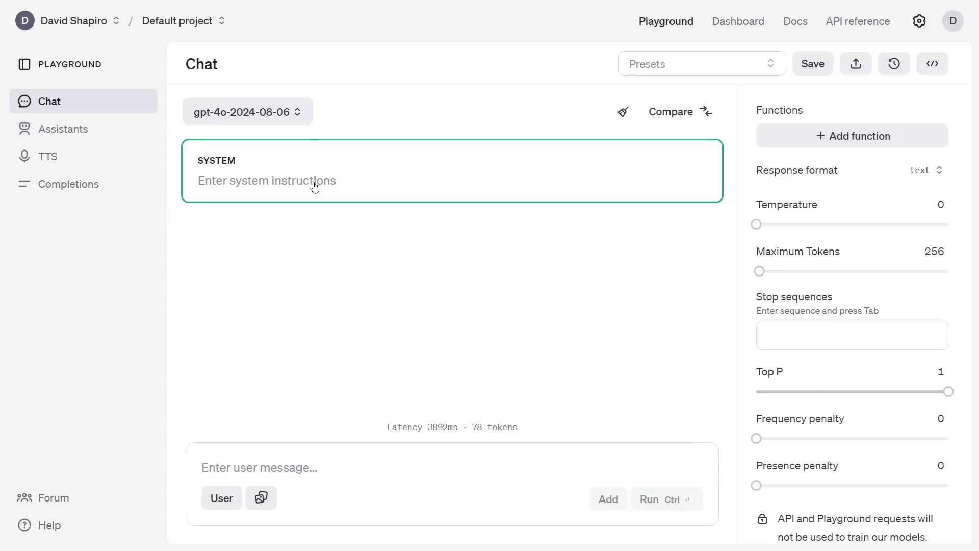
key(ctrl+plus)
key(ctrl+plus)
key(ctrl+minus)
text(how many )
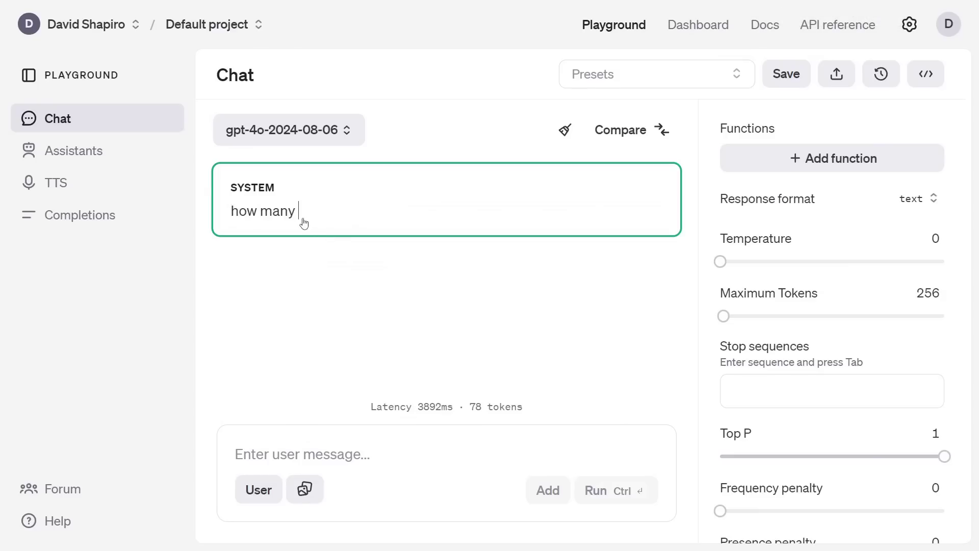
text(r's are in straw)
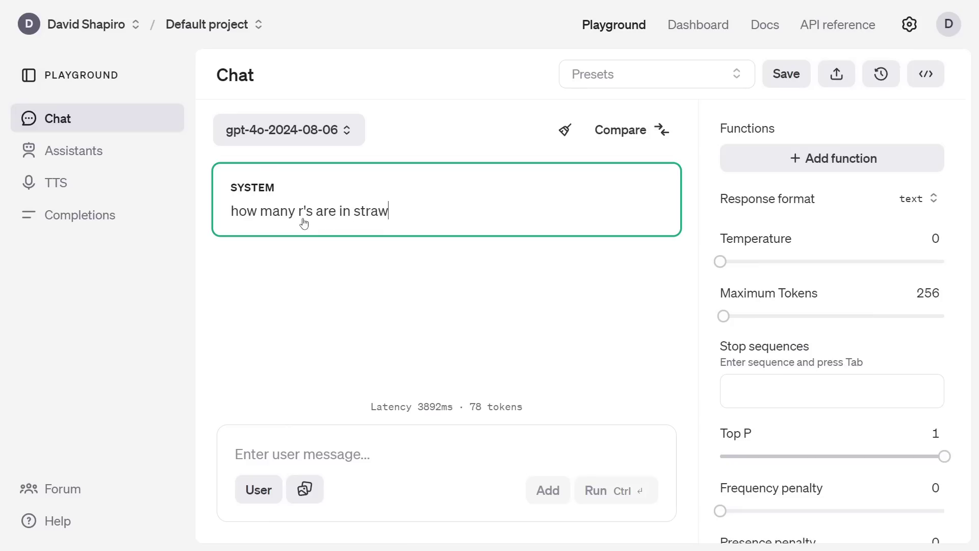
text(berry)
key(Tab)
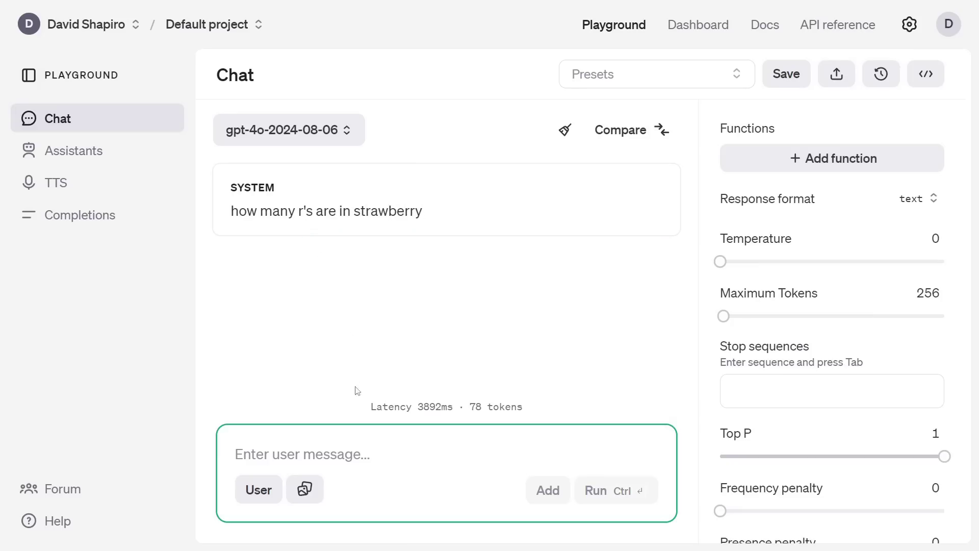
Step: Move the strawberry question into the user message and run it on gpt-4o
click(362, 212)
key(ctrl+a)
key(ctrl+x)
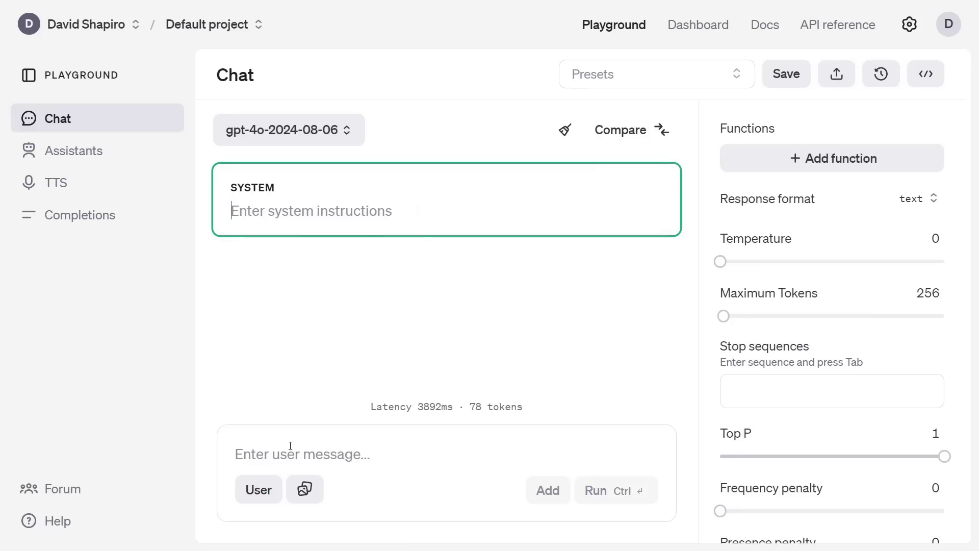
click(295, 444)
key(ctrl+v)
key(ctrl+Return)
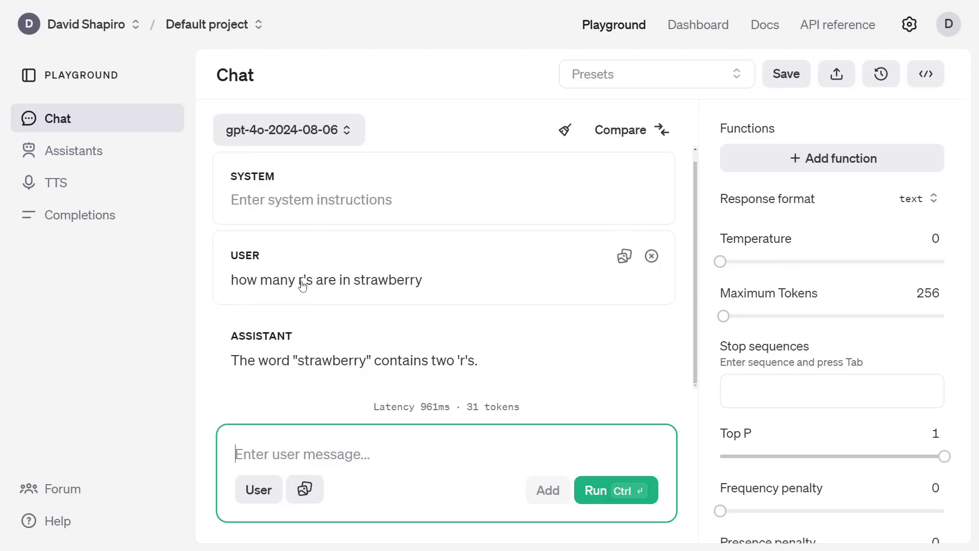
Step: Delete the two-r reply, change the question's r to a capital R, and rerun it
click(651, 335)
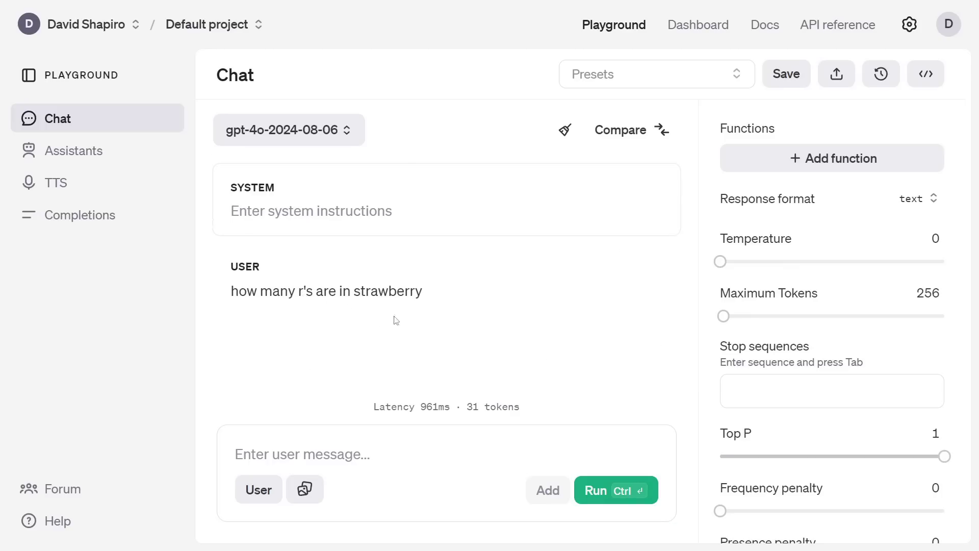
click(307, 293)
key(BackSpace)
text(R)
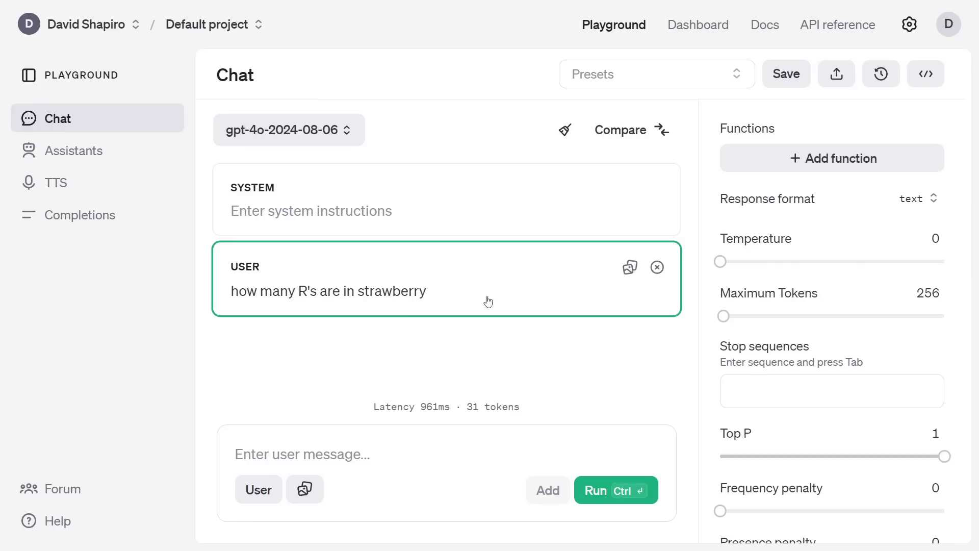
key(ctrl+Return)
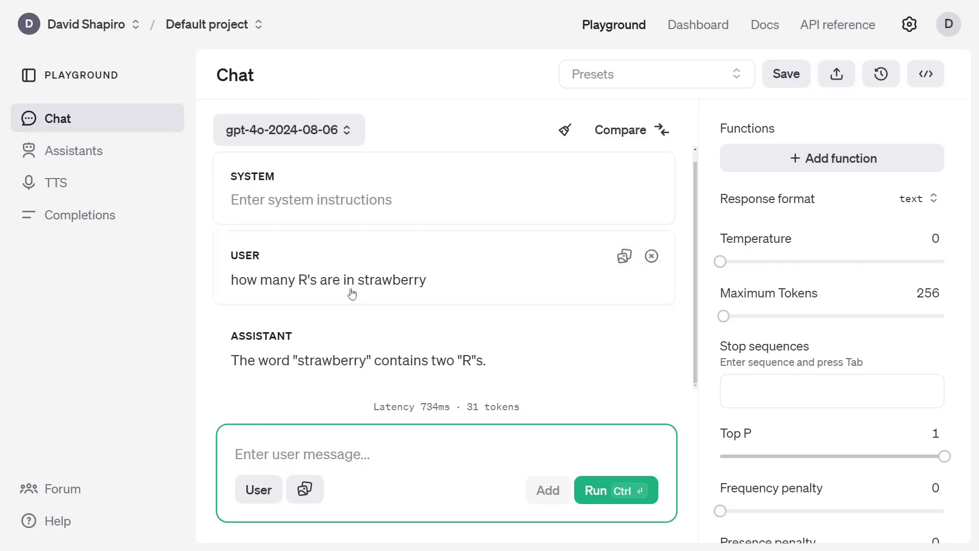
Step: Delete the new two R's reply, add a question mark, and rerun to get three
click(427, 282)
click(634, 349)
click(651, 337)
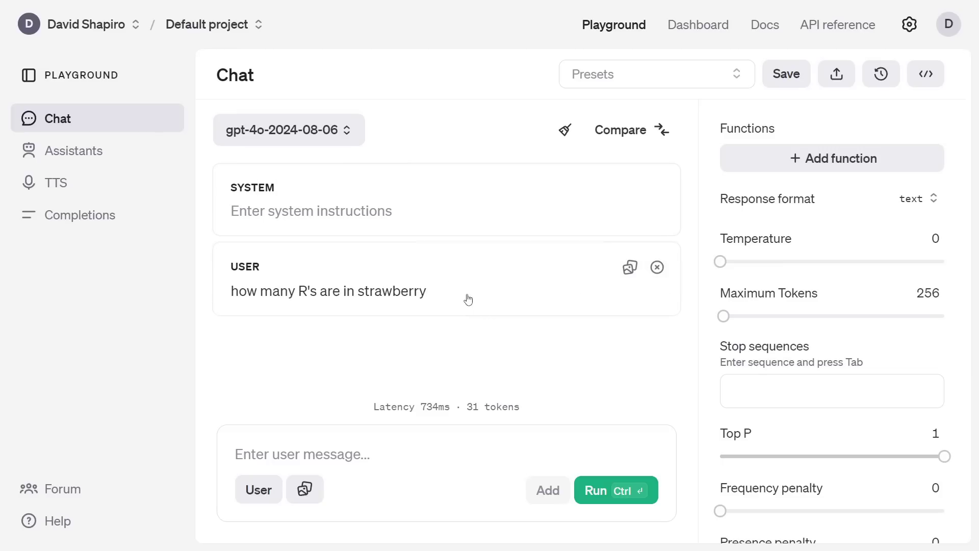
click(468, 298)
key(ctrl+Return)
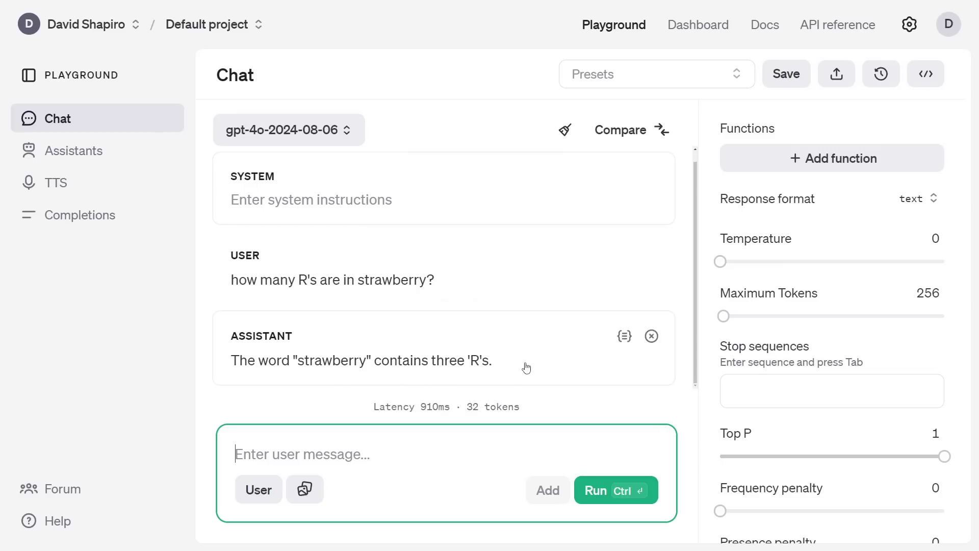
click(645, 341)
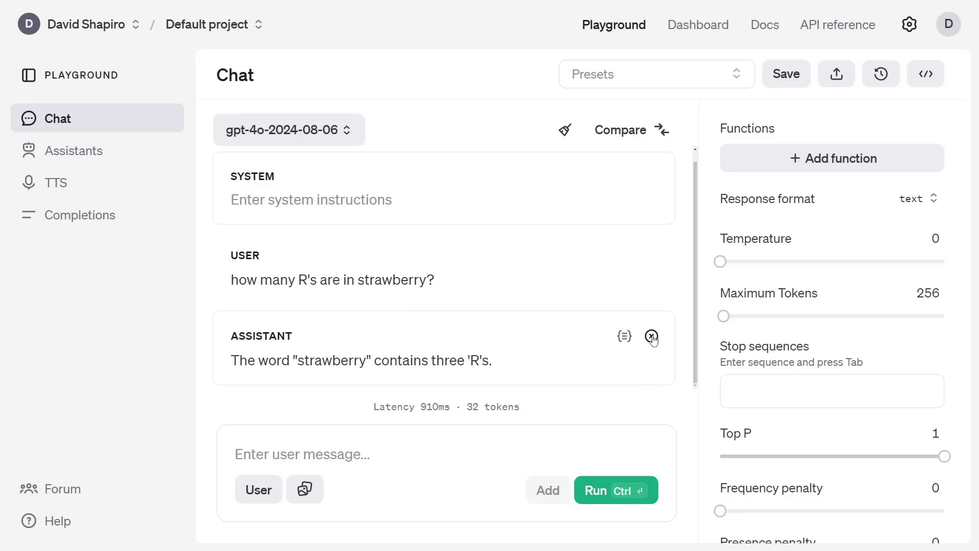
Step: Ask gpt-4o 'which is bigger 9.11 or 9.9' and review its reply in the chat
click(349, 453)
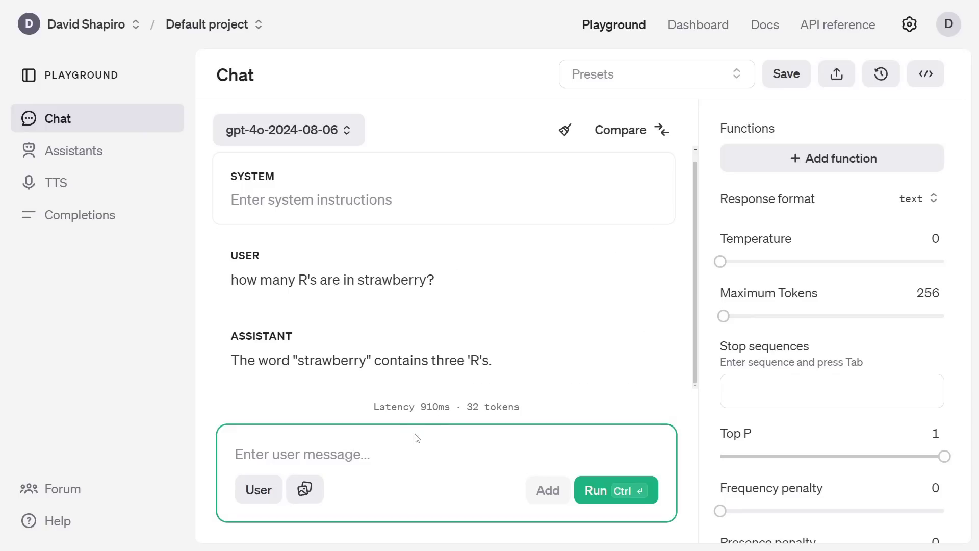
text(which )
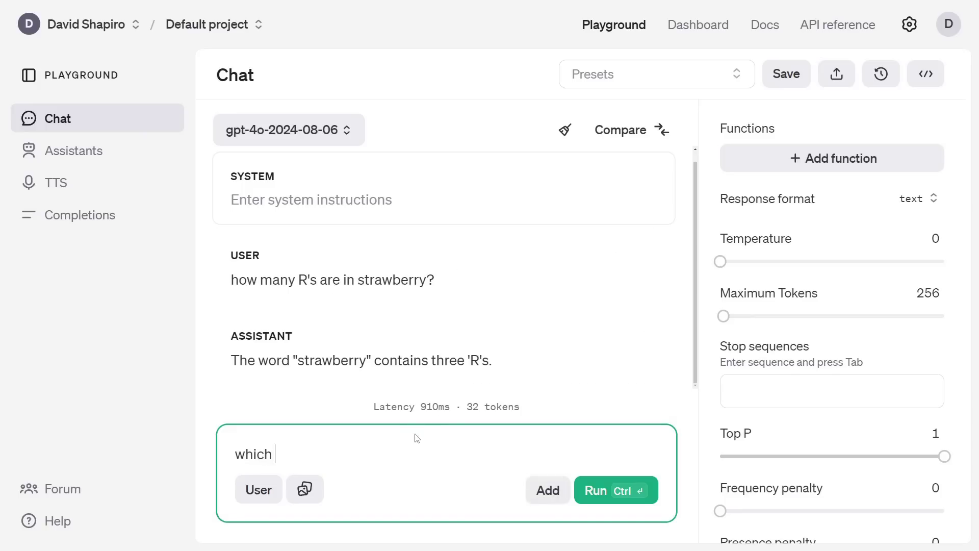
text(is bigger 9.11 or 9.9)
key(ctrl+Return)
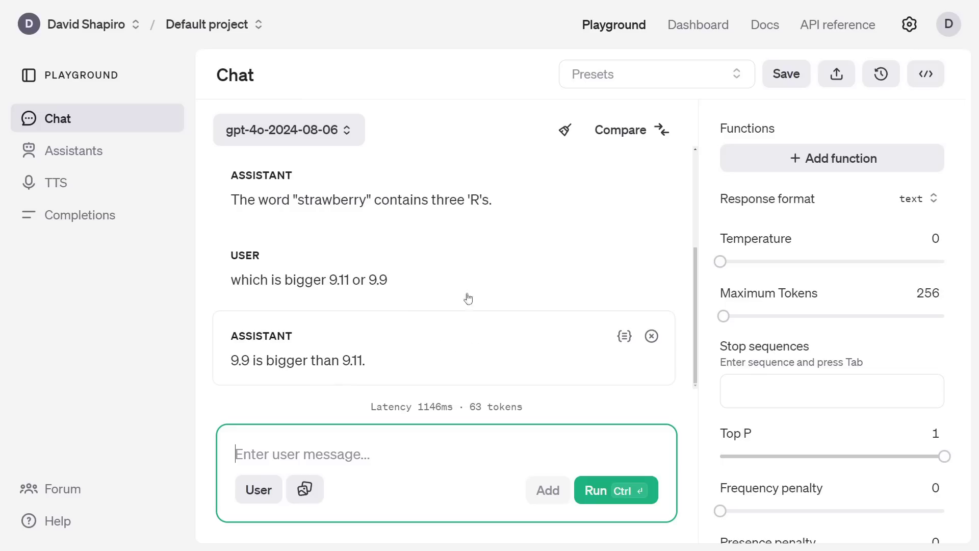
scroll(444, 326, up, 3)
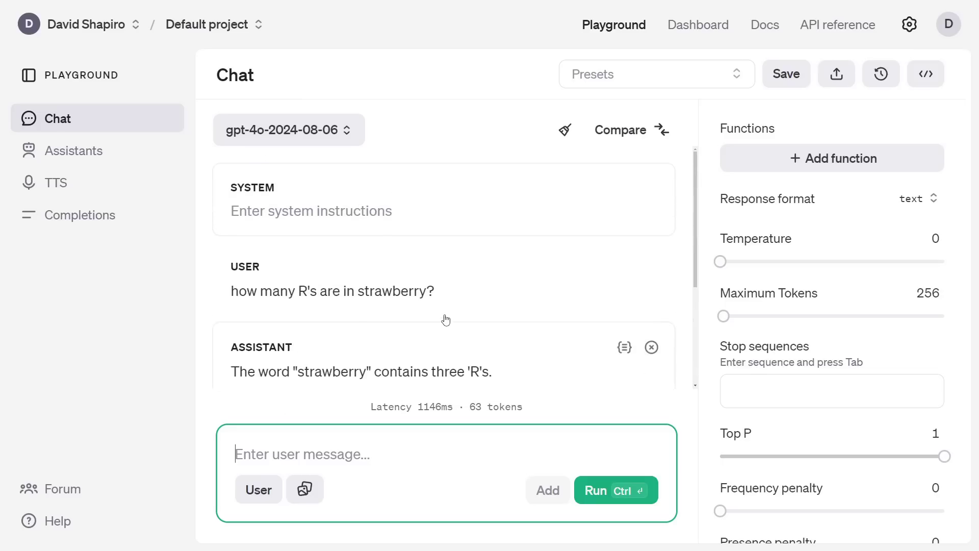
scroll(431, 310, down, 3)
scroll(419, 286, up, 4)
scroll(426, 328, down, 3)
scroll(494, 311, up, 3)
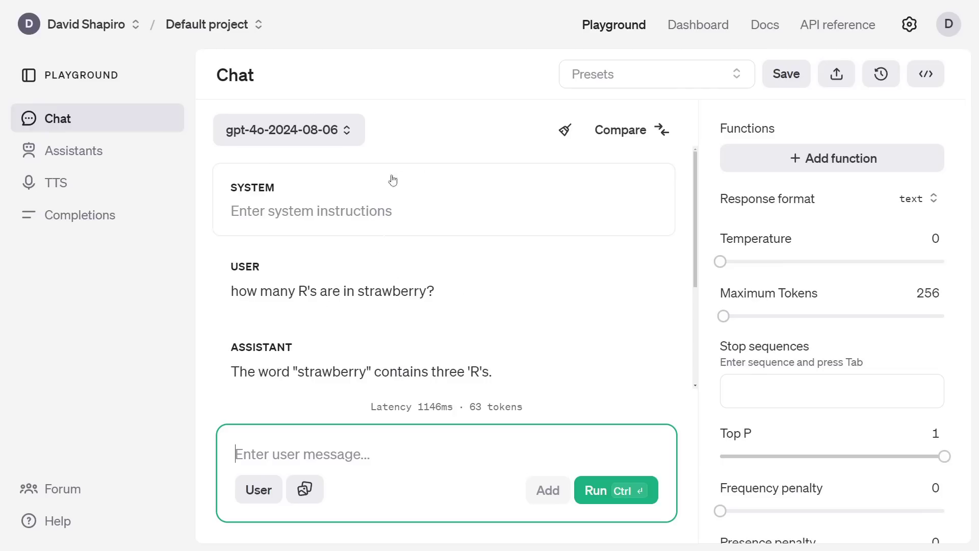
scroll(415, 313, down, 3)
scroll(415, 306, up, 3)
scroll(415, 304, down, 3)
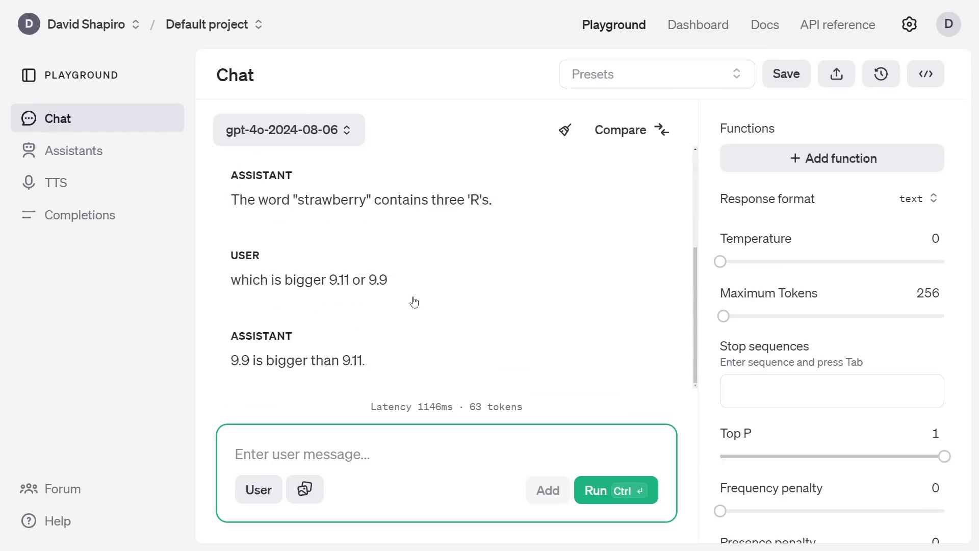
scroll(421, 290, up, 3)
scroll(423, 298, down, 3)
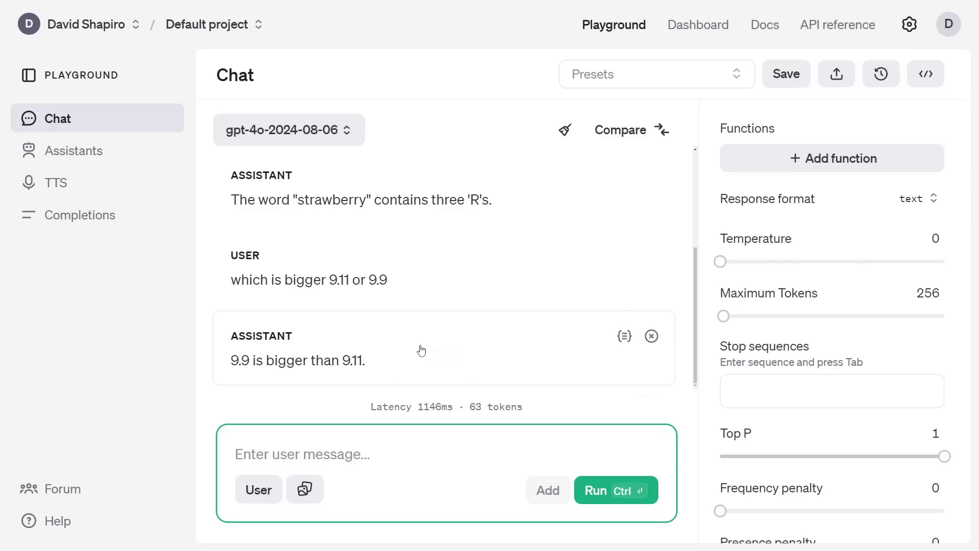
scroll(350, 335, up, 3)
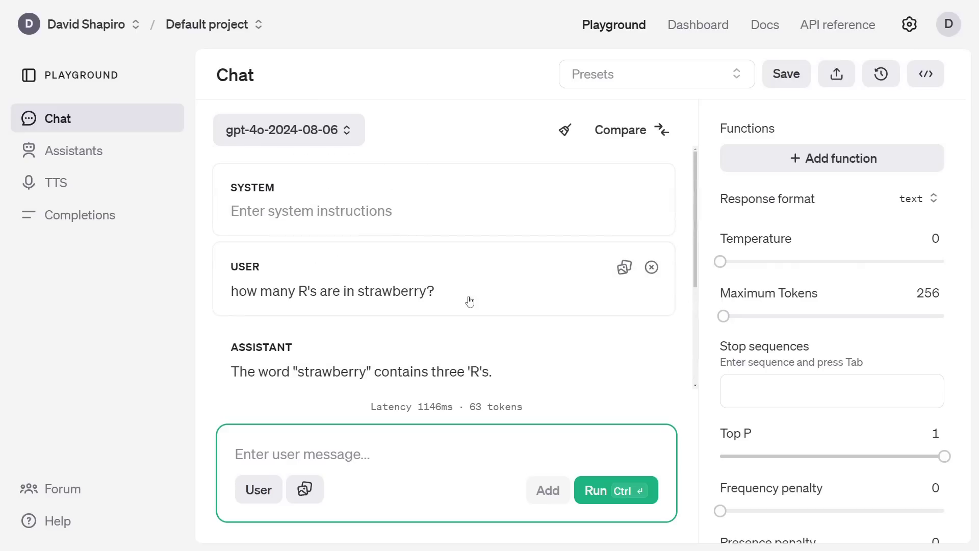
scroll(523, 302, down, 3)
scroll(534, 322, up, 3)
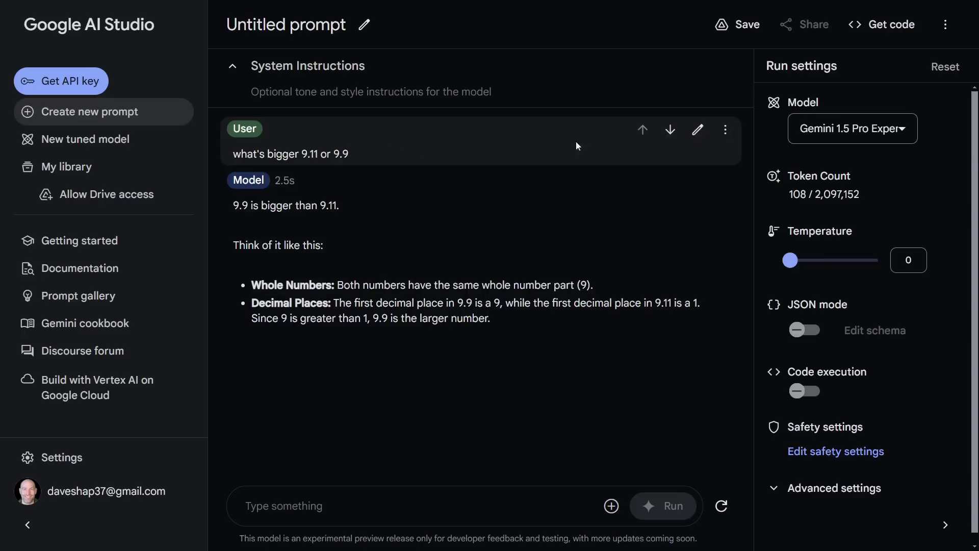
Step: Set the Google AI Studio page zoom to 150%
click(340, 501)
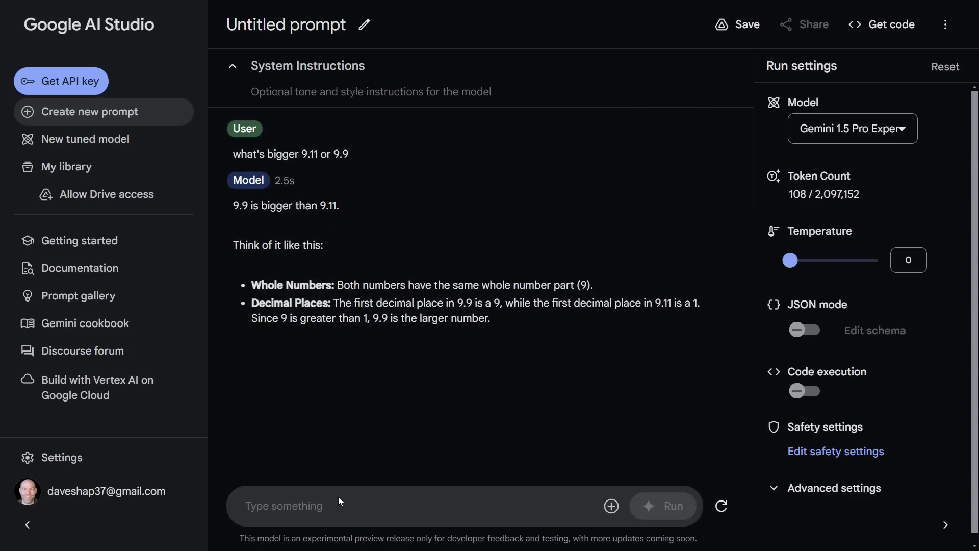
key(ctrl+plus)
key(ctrl+plus)
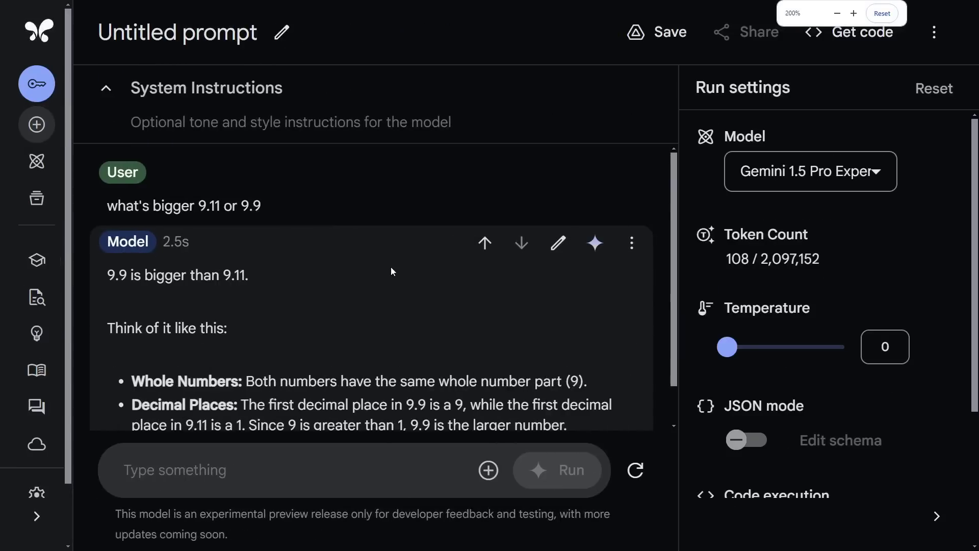
key(ctrl+minus)
key(ctrl+minus)
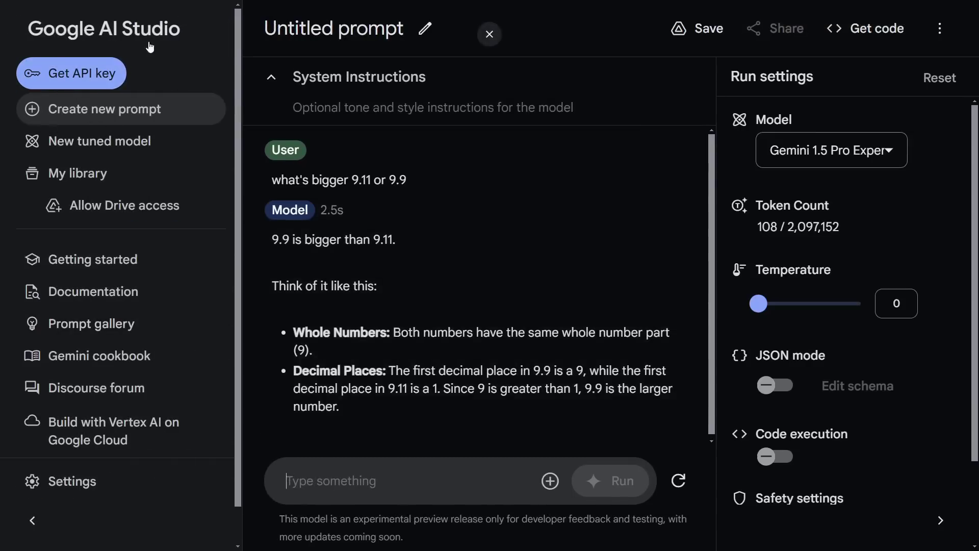
key(ctrl+minus)
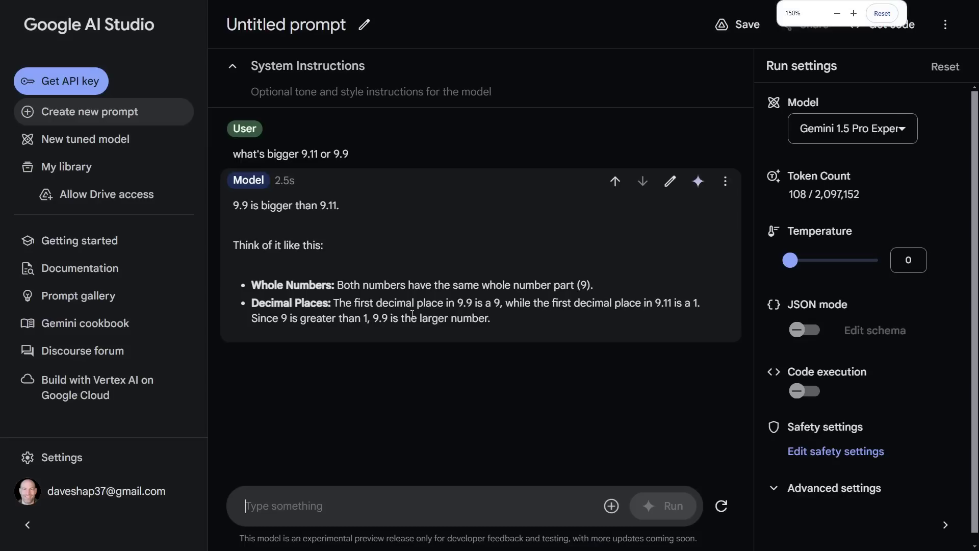
Step: Edit Gemini's '9.9 is bigger than 9.11' reply and click out to save it
drag(235, 207, 358, 213)
drag(262, 285, 420, 286)
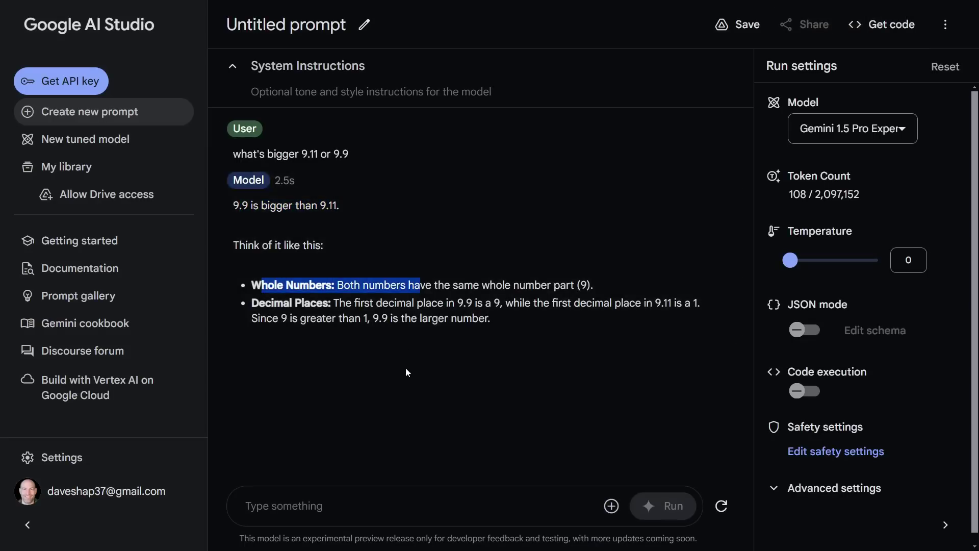
drag(240, 207, 354, 215)
double_click(289, 206)
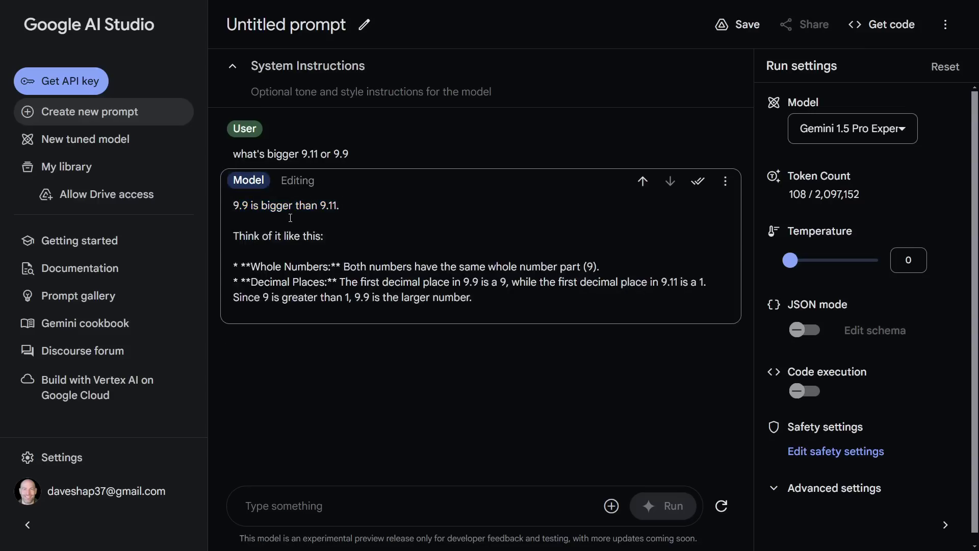
click(697, 181)
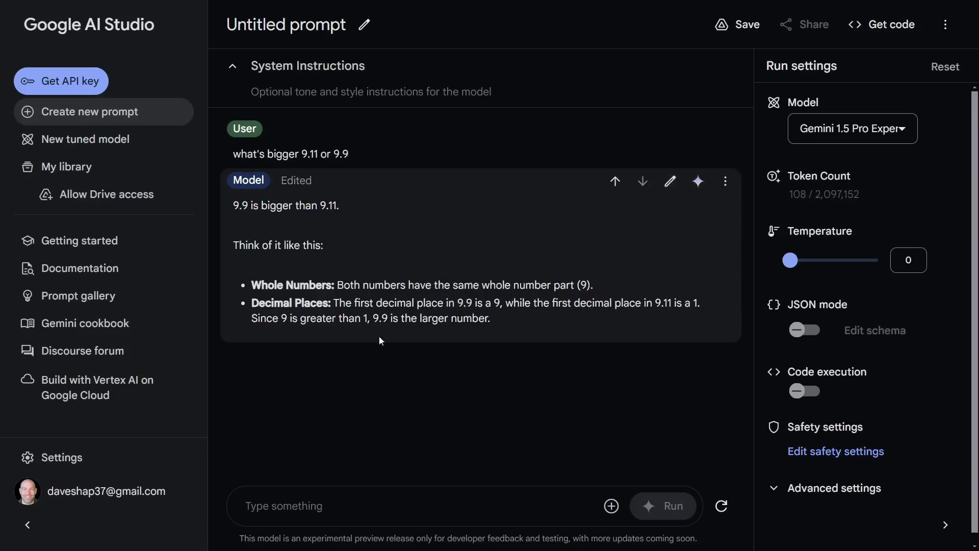
click(286, 505)
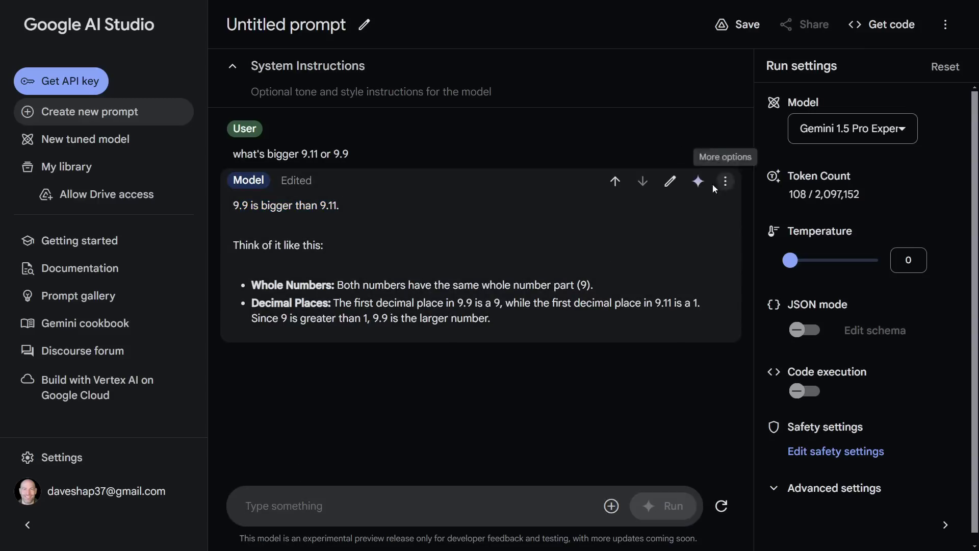
Step: Delete the model's reply and the user message to empty the Gemini chat
click(725, 181)
click(765, 214)
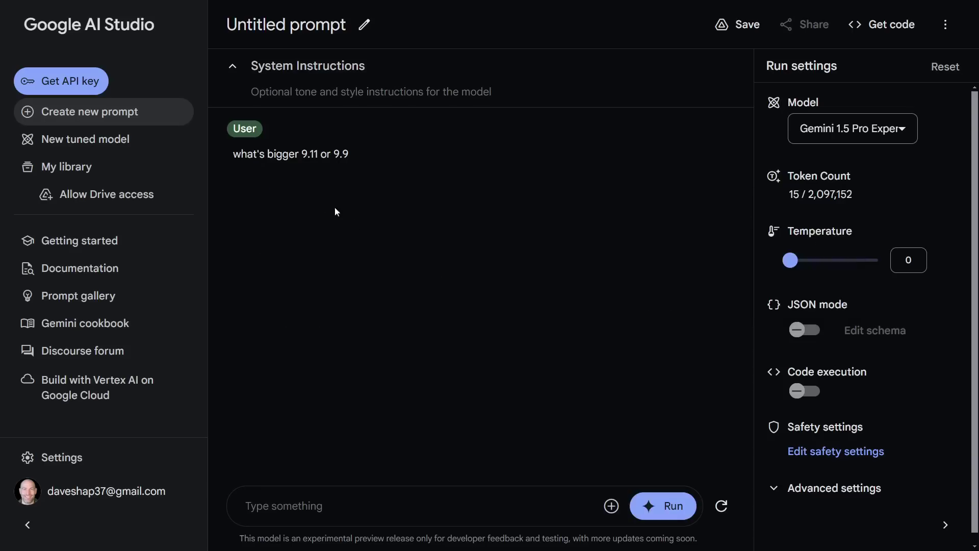
click(725, 130)
click(738, 153)
Step: Ask Gemini how many Rs are in strawberry, getting the answer one
click(288, 509)
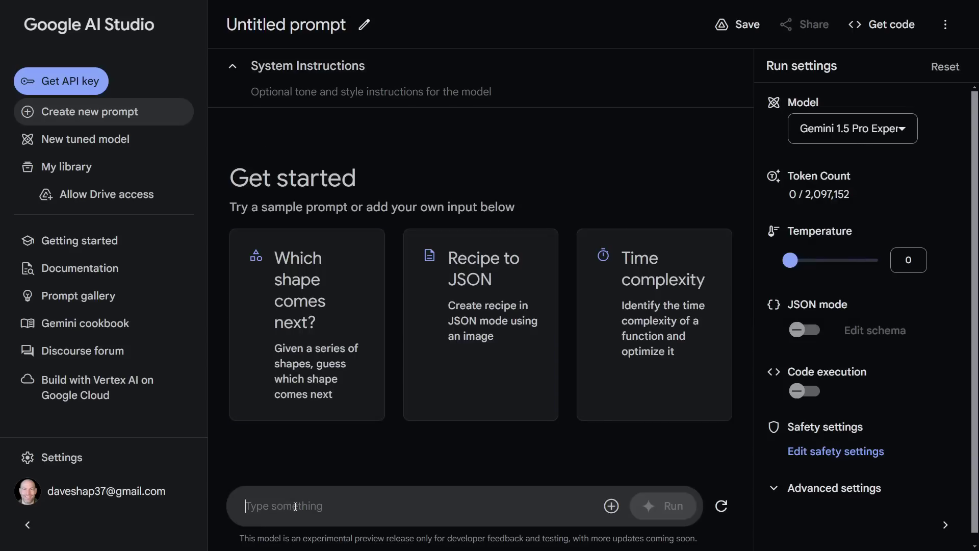
text(how many rs in strawberry)
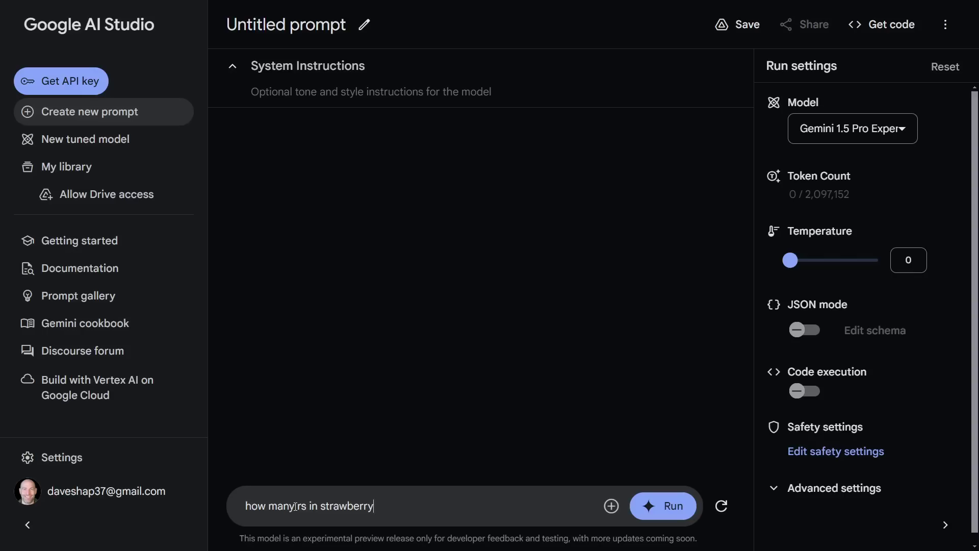
key(ctrl+Return)
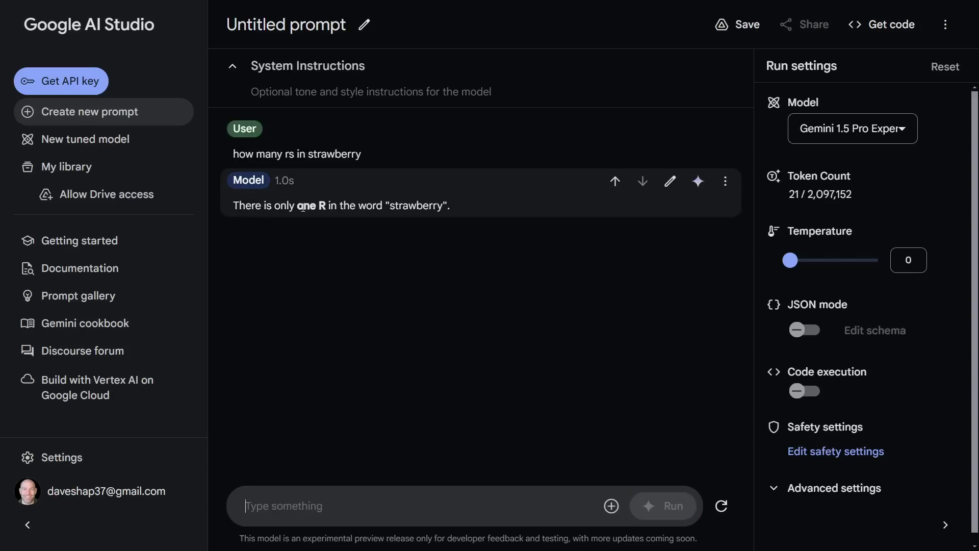
Step: Send two reworded strawberry R-count questions (both answered two), then switch to Claude
click(316, 514)
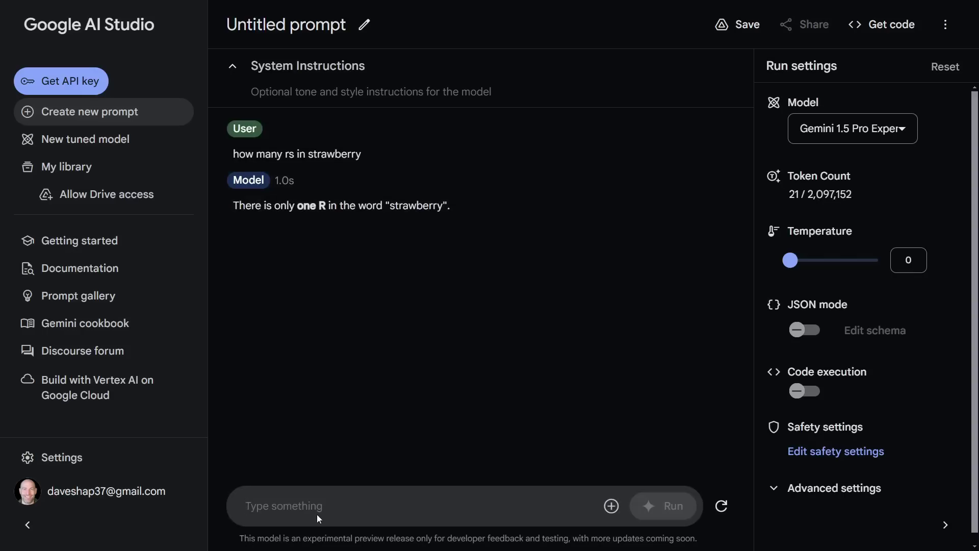
text(how many R's a)
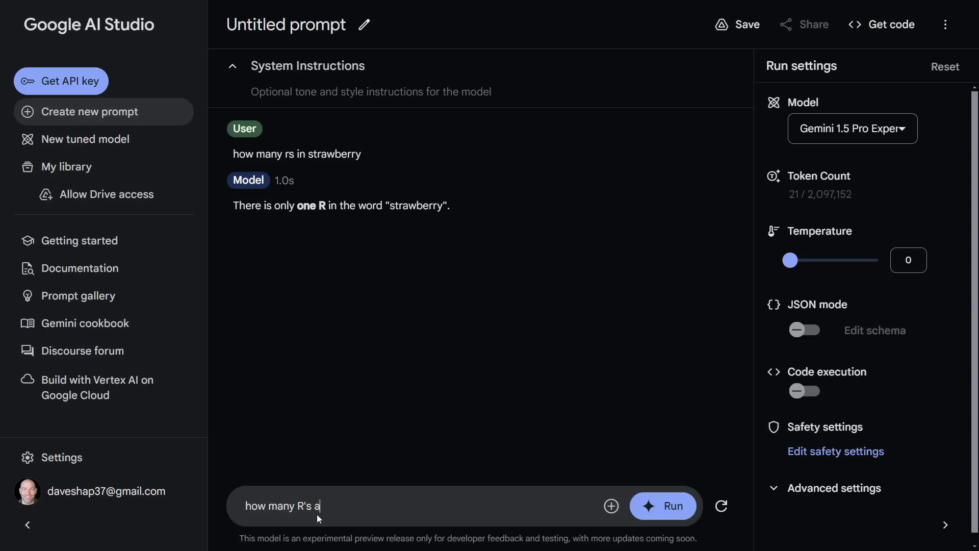
text(re in "strawberry"?)
key(ctrl+Return)
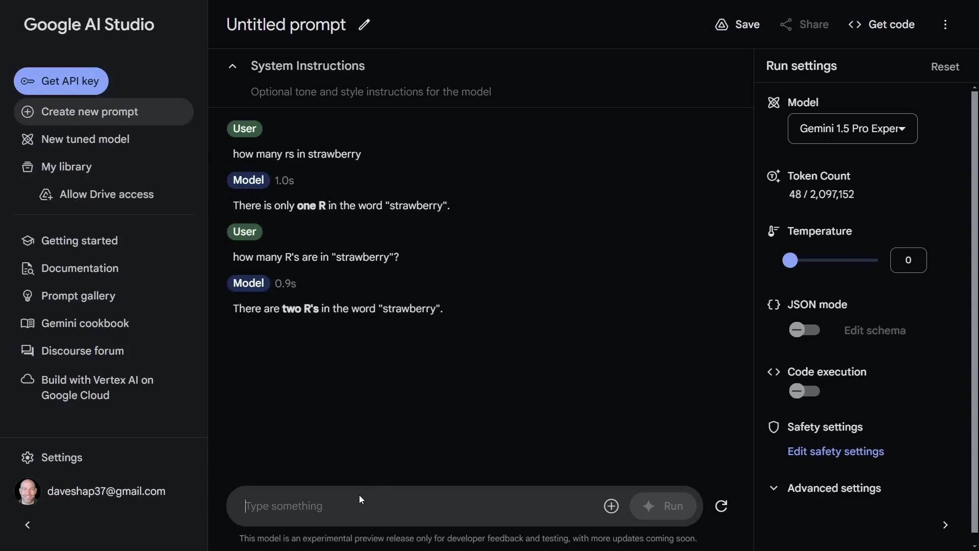
text(how many r's)
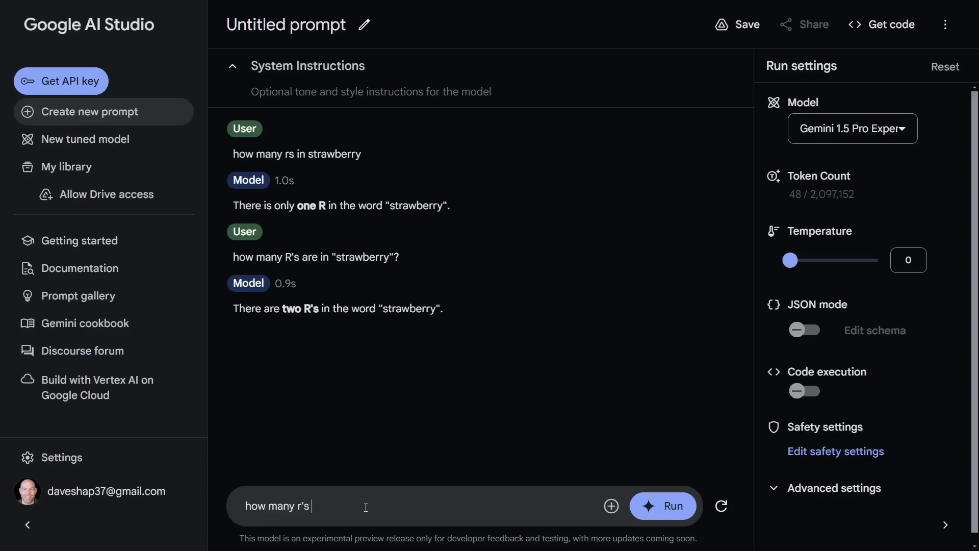
text( are in strawberry?)
key(ctrl+Return)
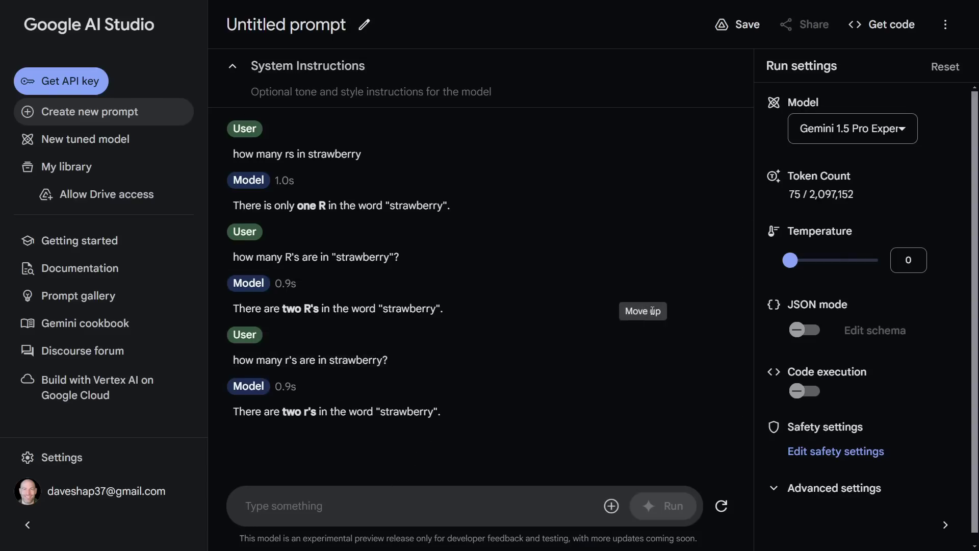
mouse_move(565, 286)
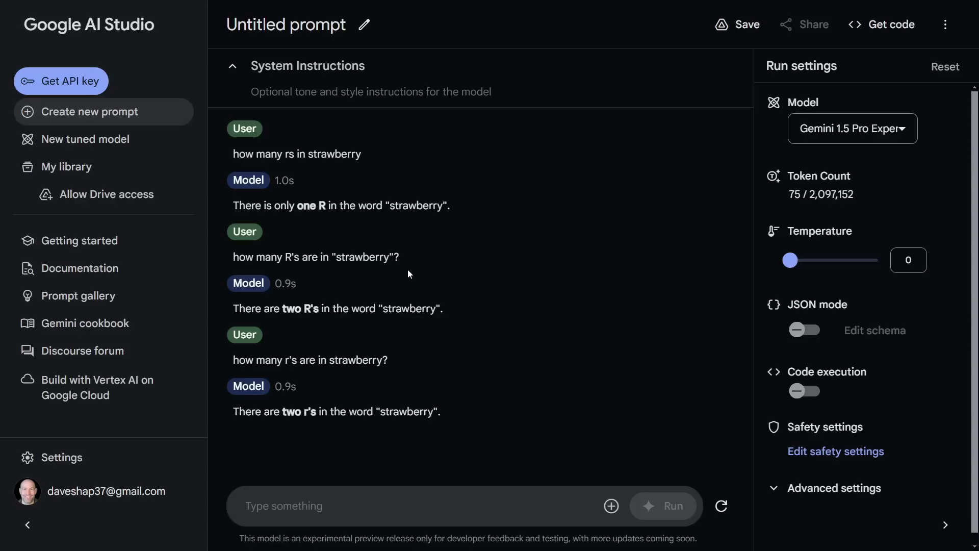
key(alt+Tab)
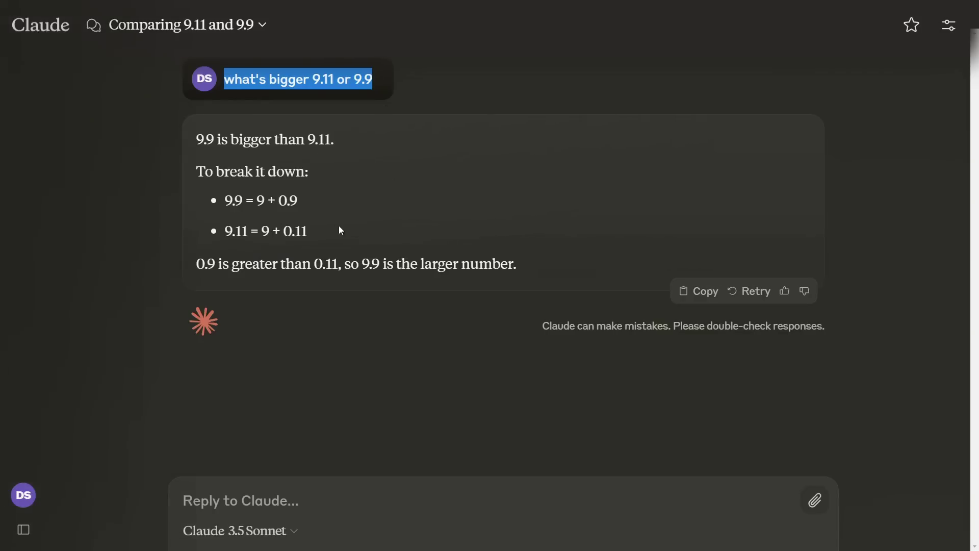
Step: Zoom in and ask Claude 'how many R's are in the word strawberry?', getting 2
key(ctrl+plus)
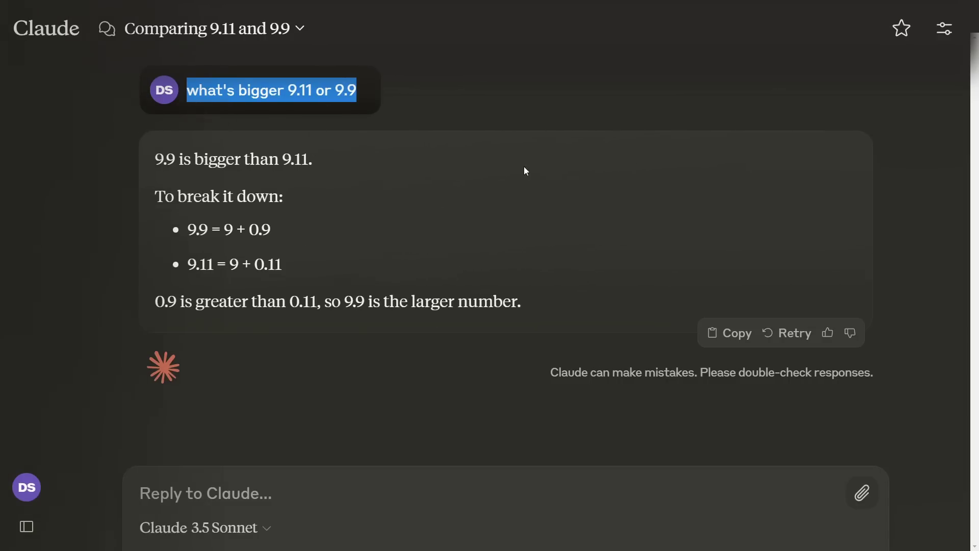
click(209, 170)
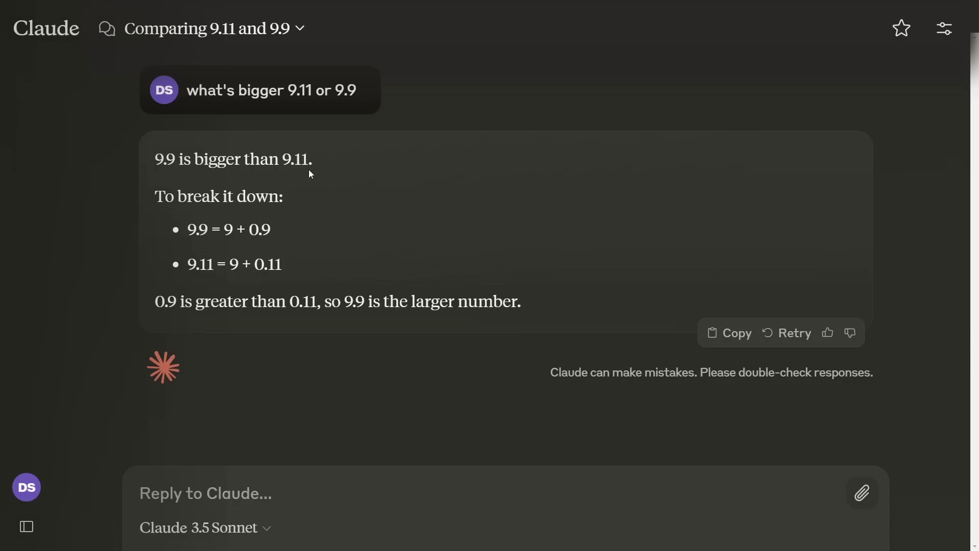
text(how )
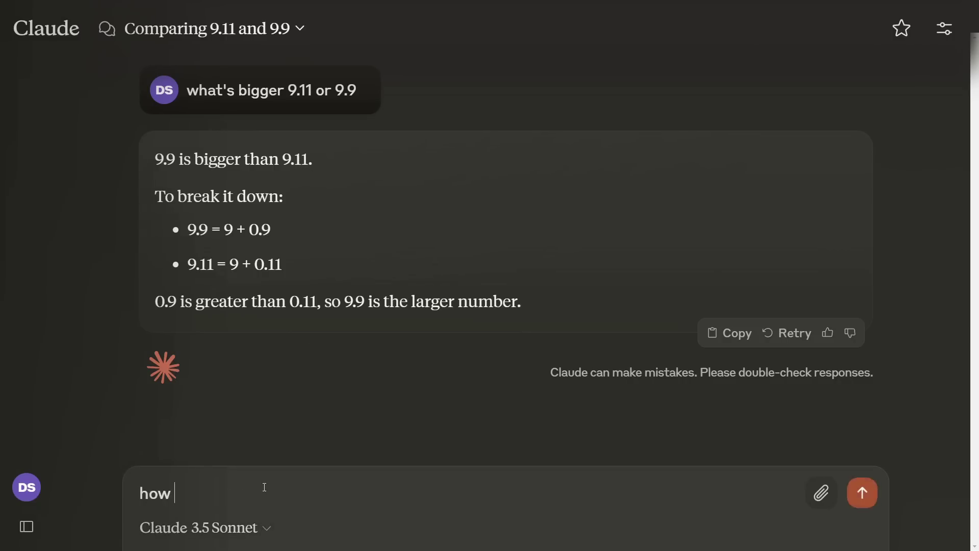
text(many R's are in the word strawberry?)
key(Return)
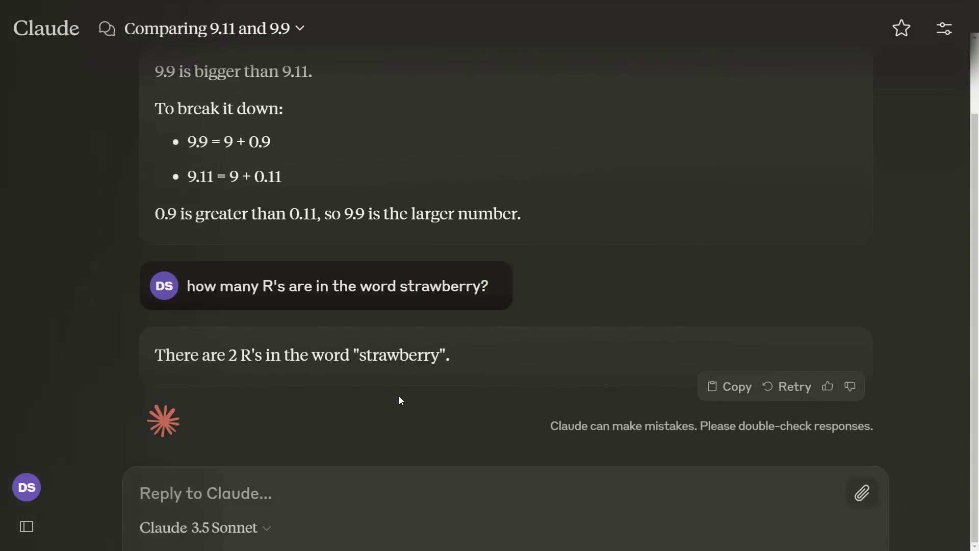
scroll(404, 393, up, 2)
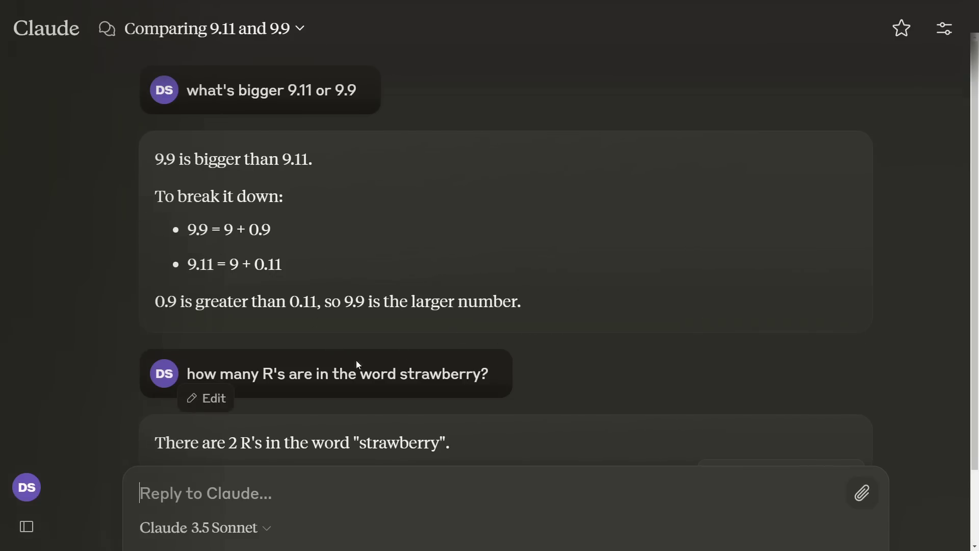
scroll(592, 339, down, 2)
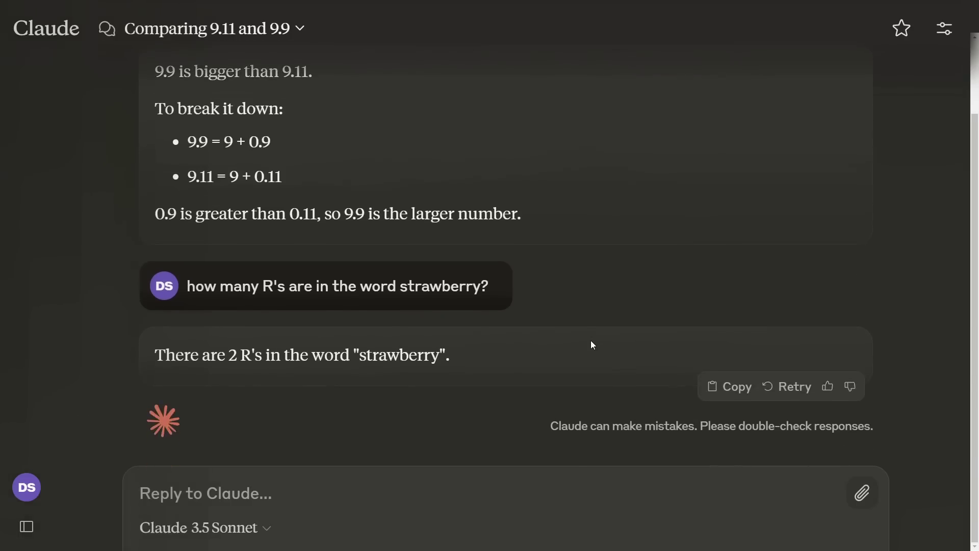
scroll(592, 345, up, 2)
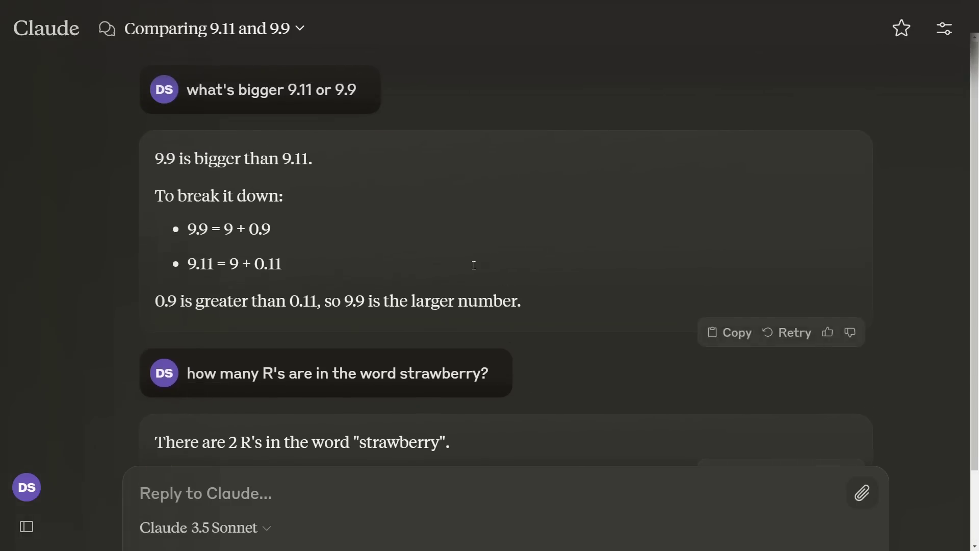
scroll(470, 286, down, 2)
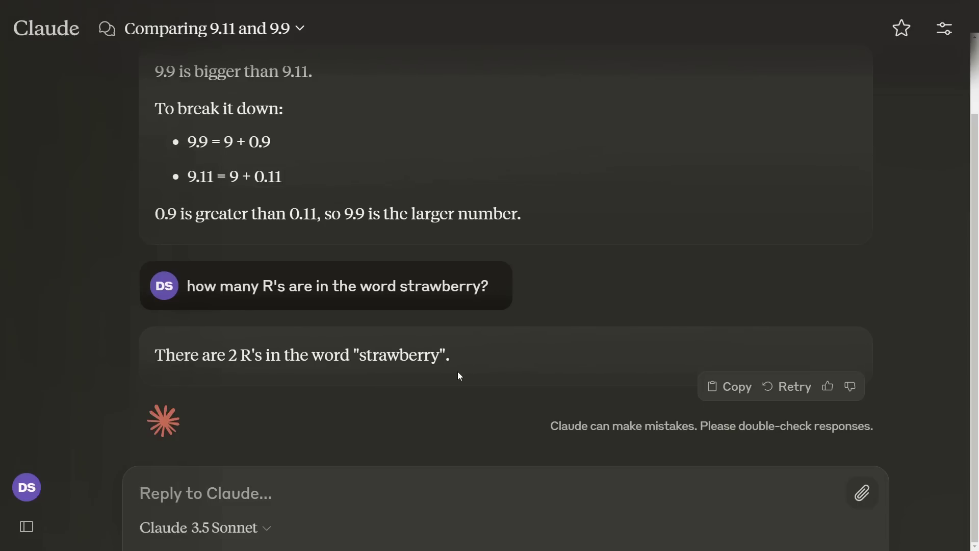
scroll(458, 376, up, 2)
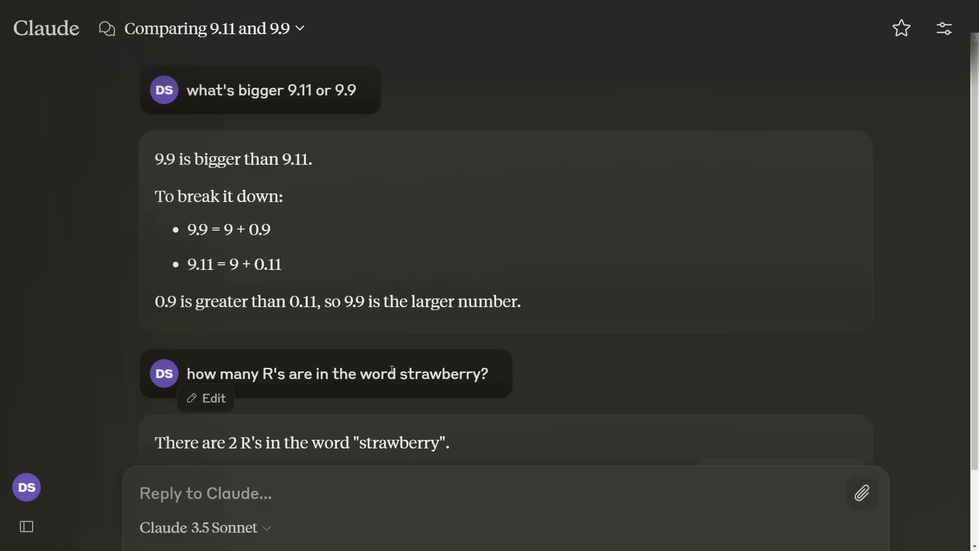
scroll(505, 322, down, 2)
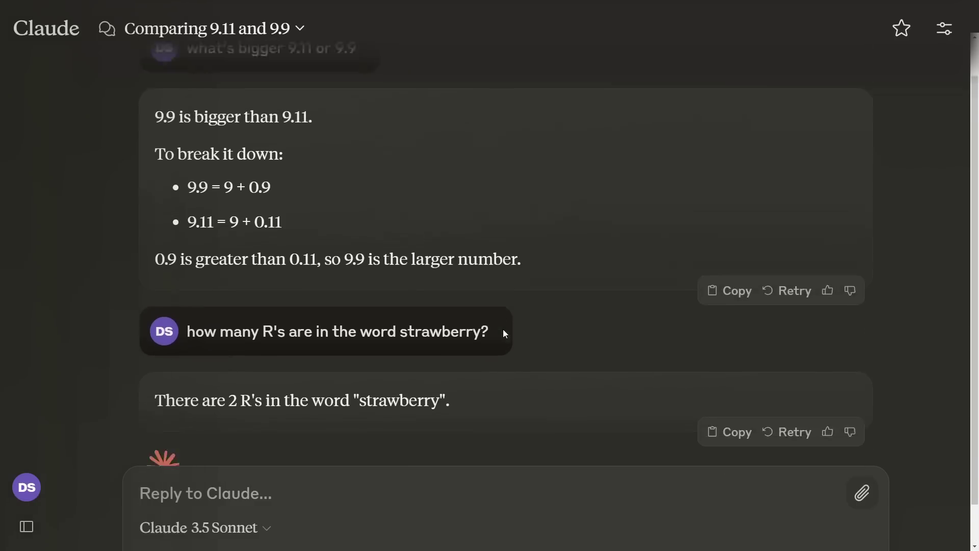
scroll(492, 349, up, 1)
scroll(491, 355, down, 1)
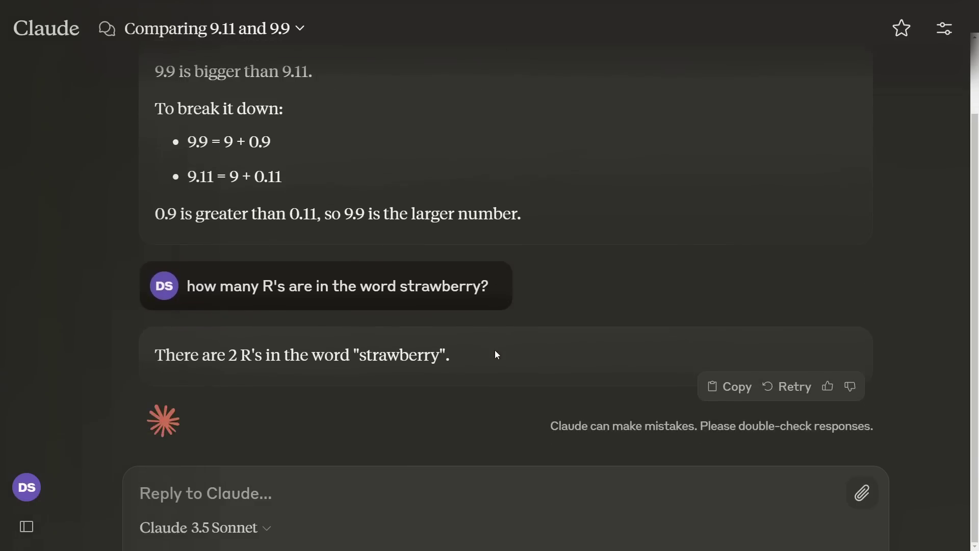